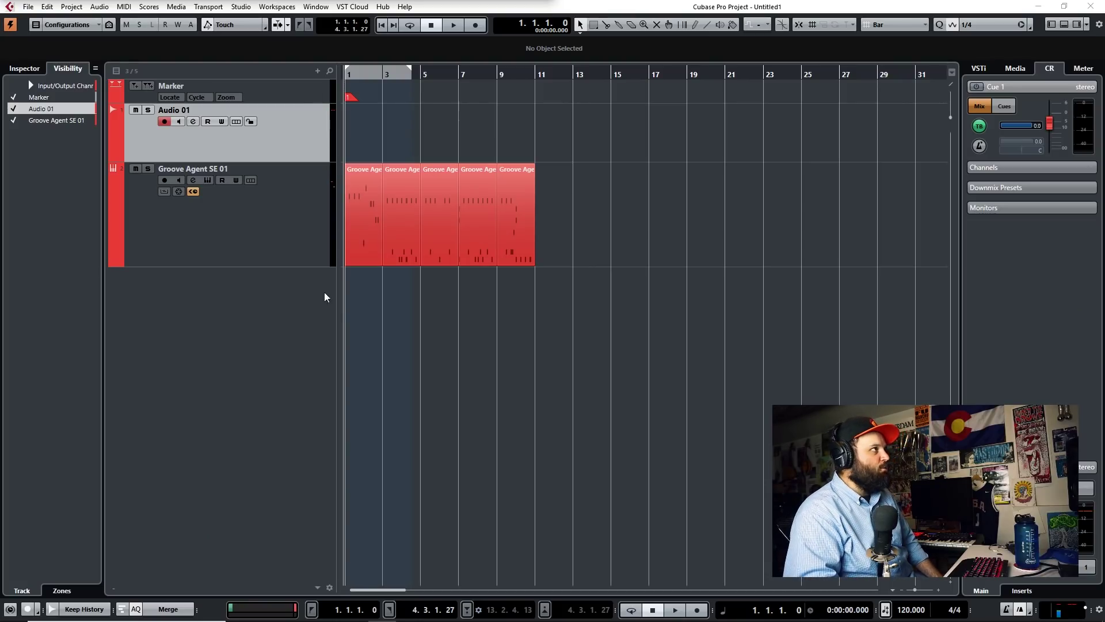
- Move the record arm from the Groove Agent SE 01 track to Audio 01
{"action": "left_click", "coordinate": [244, 236]}
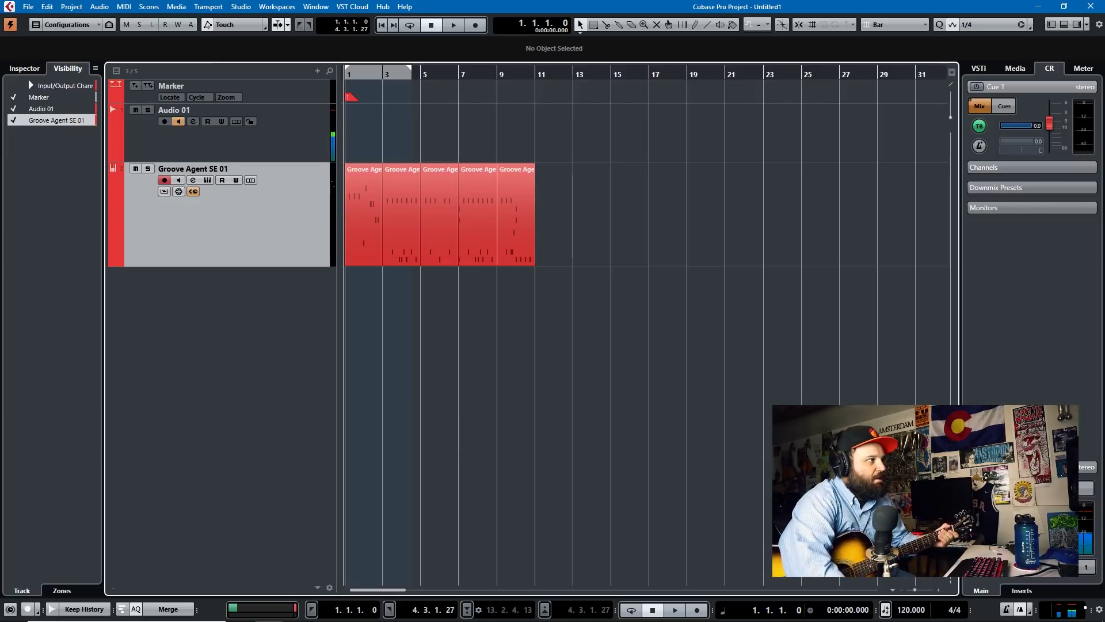
{"action": "left_click", "coordinate": [285, 131]}
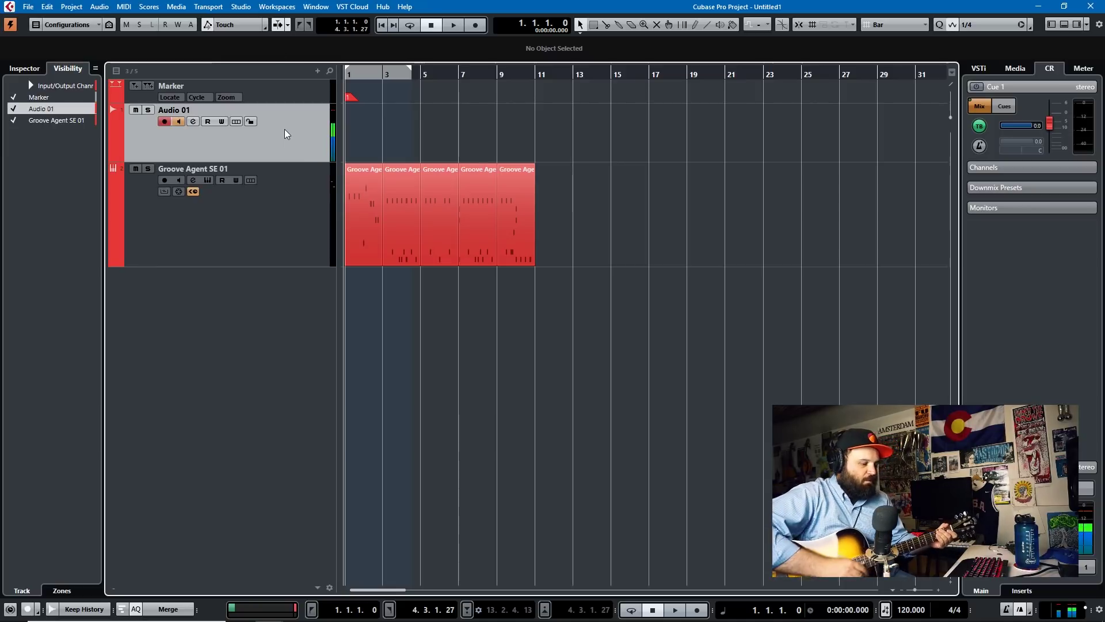
- Record a guitar take on Audio 01, stopping past bar 11 to create Audio 01_03
{"action": "key", "text": "KP_Multiply"}
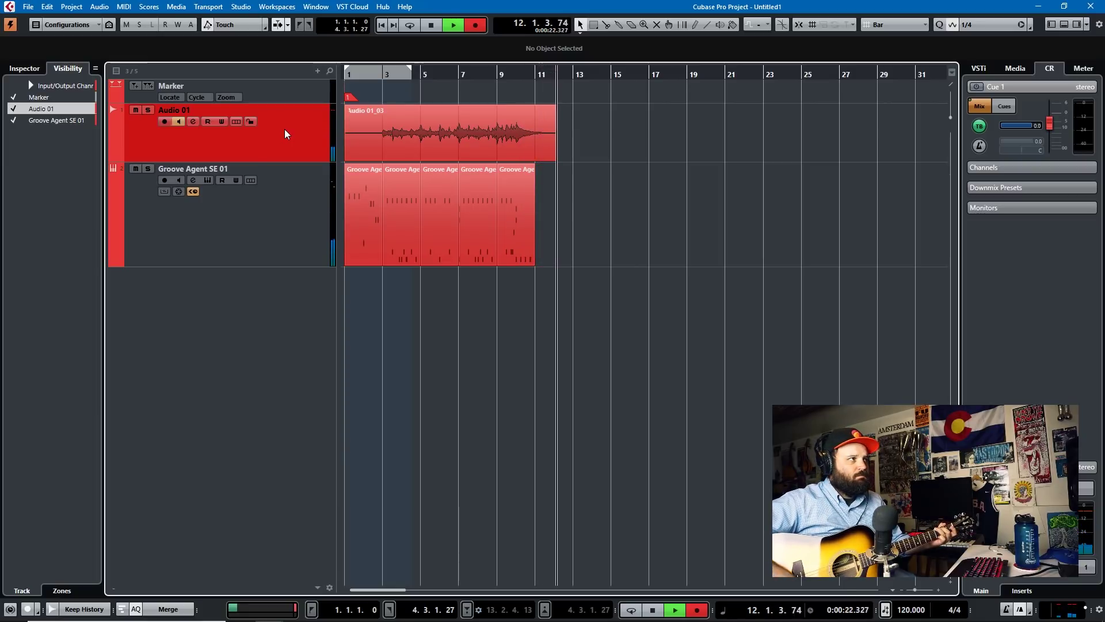
{"action": "key", "text": "space"}
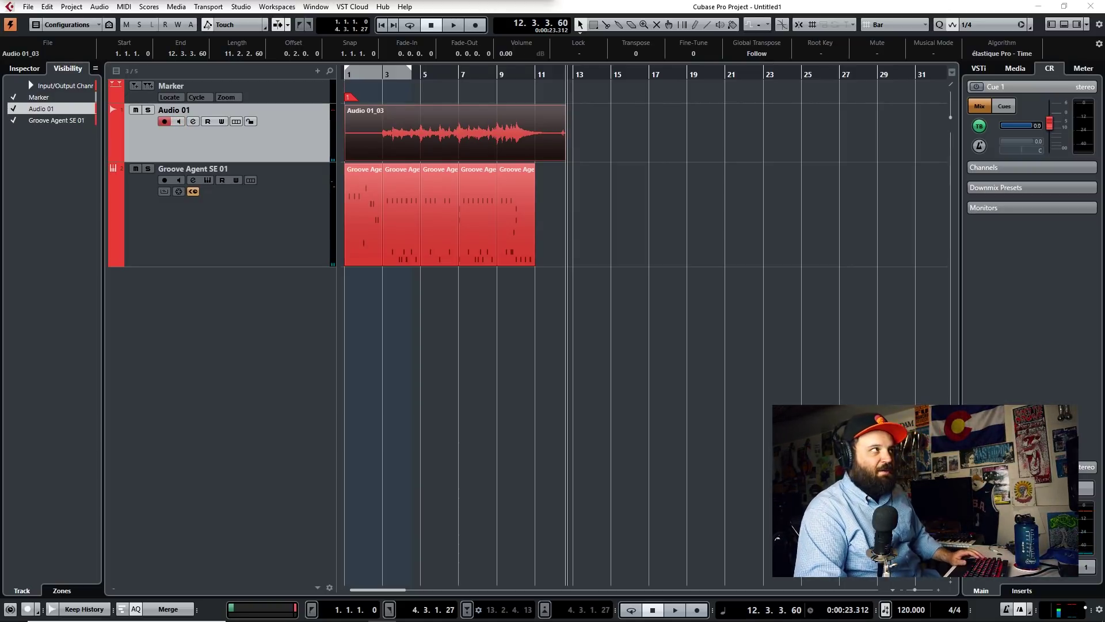
- Deselect the new take, play it back from bar 1, and zoom in on the bars
{"action": "left_click", "coordinate": [626, 306]}
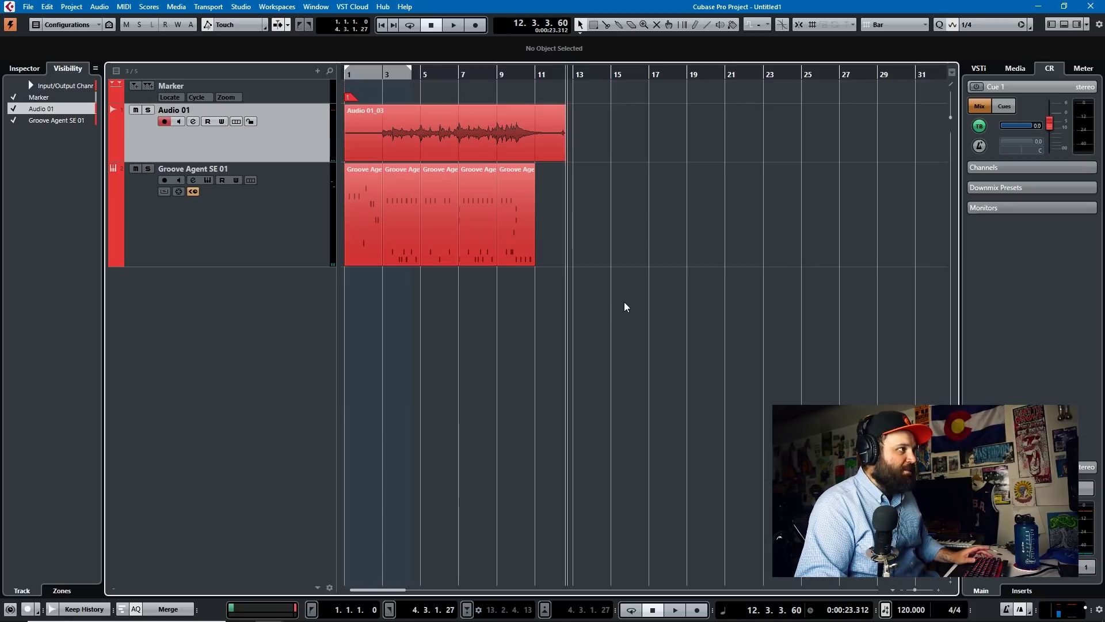
{"action": "key", "text": "Home"}
{"action": "key", "text": "space"}
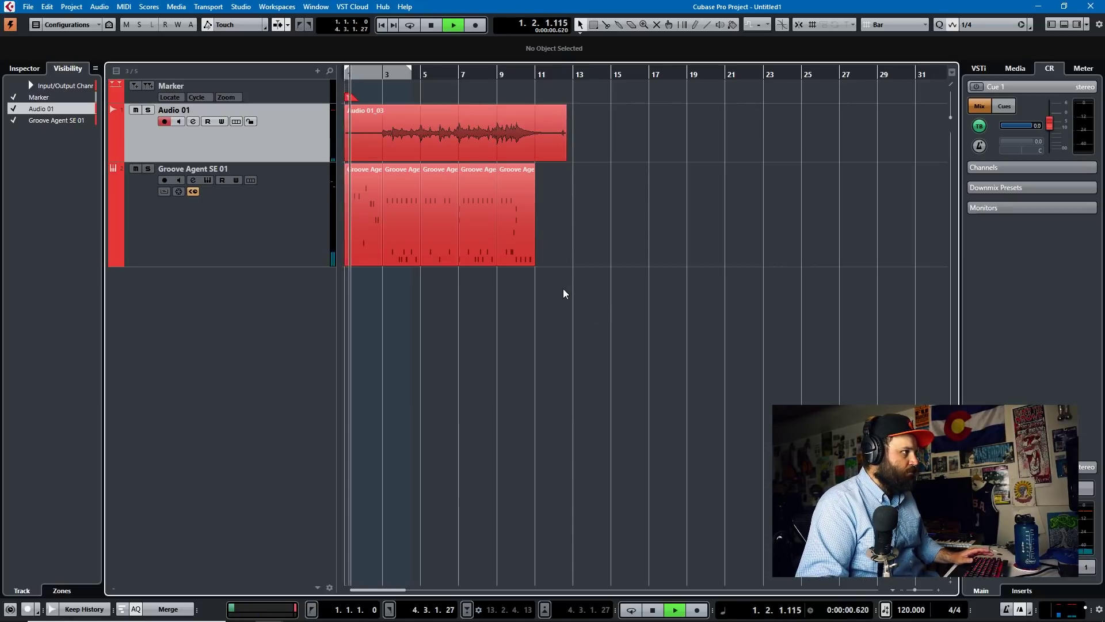
{"action": "key", "text": "h"}
{"action": "key", "text": "h"}
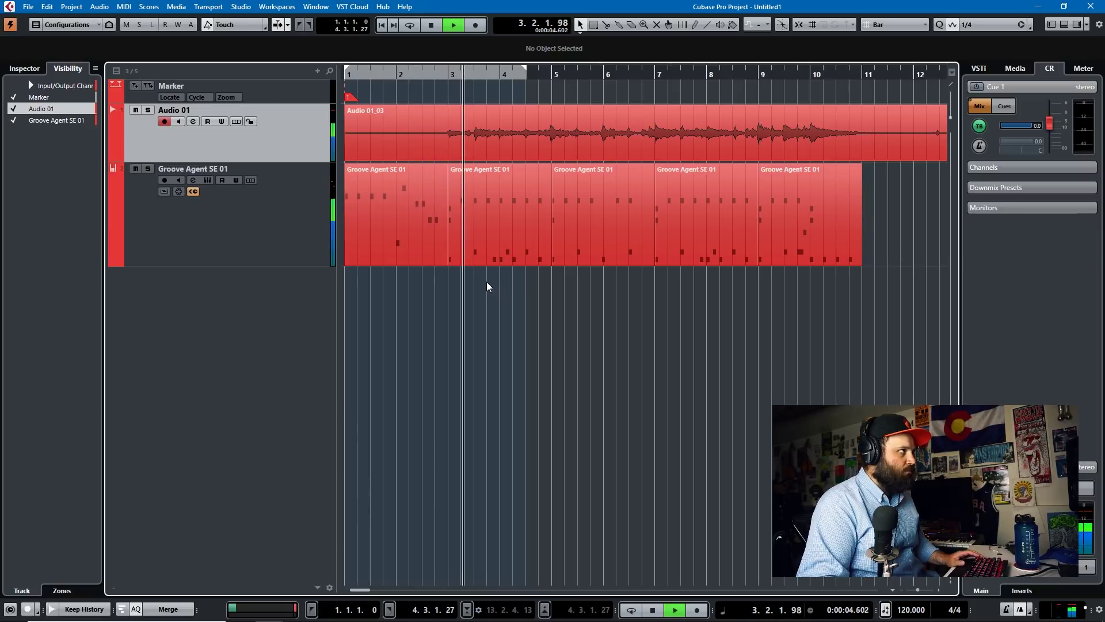
- In the Audio 01 Inspector, collapse Inserts and expand the Fader section
{"action": "left_click", "coordinate": [25, 68]}
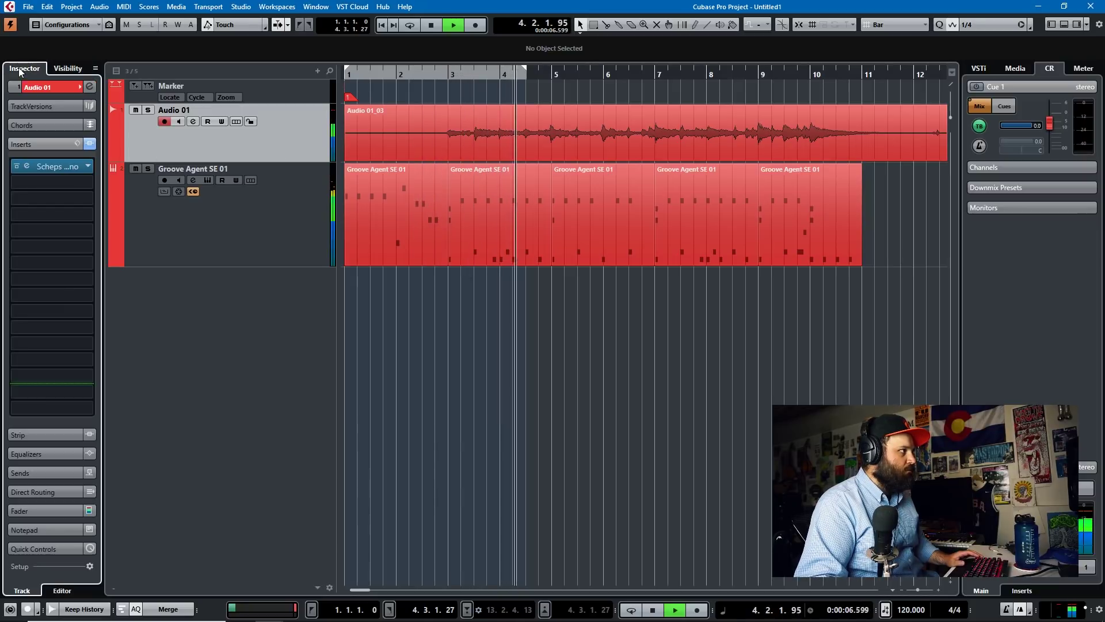
{"action": "left_click", "coordinate": [41, 144]}
{"action": "left_click", "coordinate": [64, 238]}
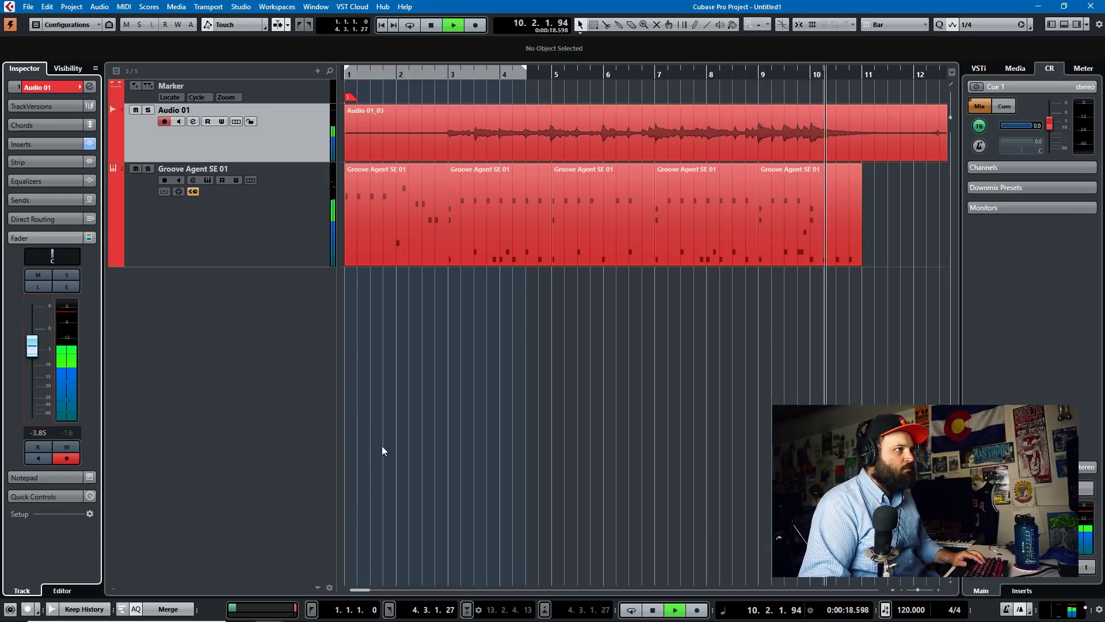
- Stop playback and time-stretch Audio 01_03 to end at bar 11, exactly 10 bars long
{"action": "key", "text": "space"}
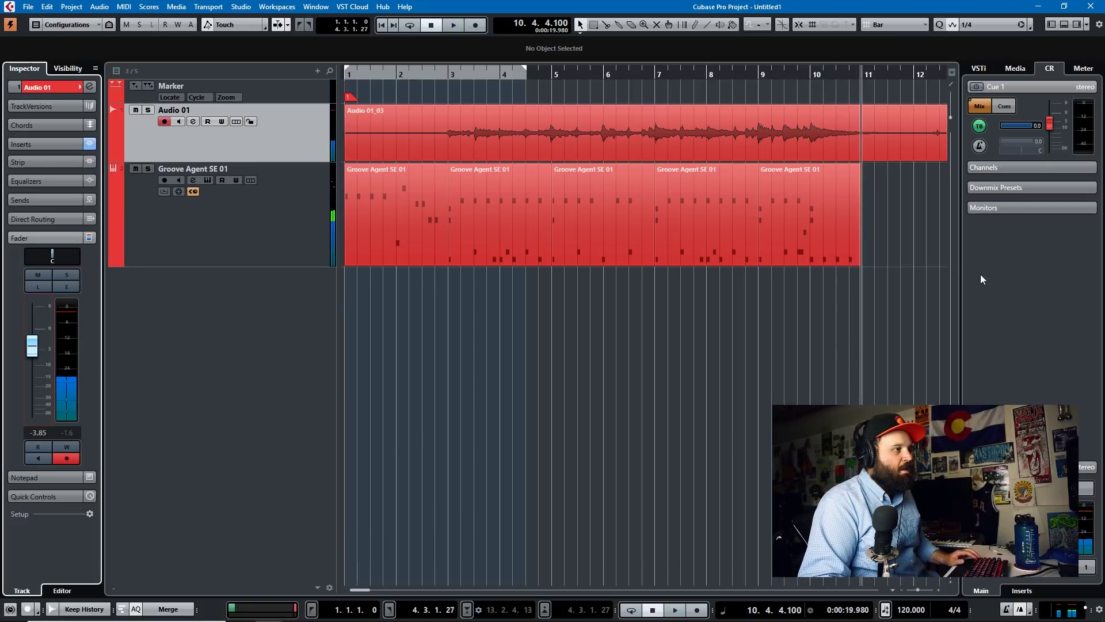
{"action": "left_click_drag", "start_coordinate": [942, 168], "coordinate": [874, 166]}
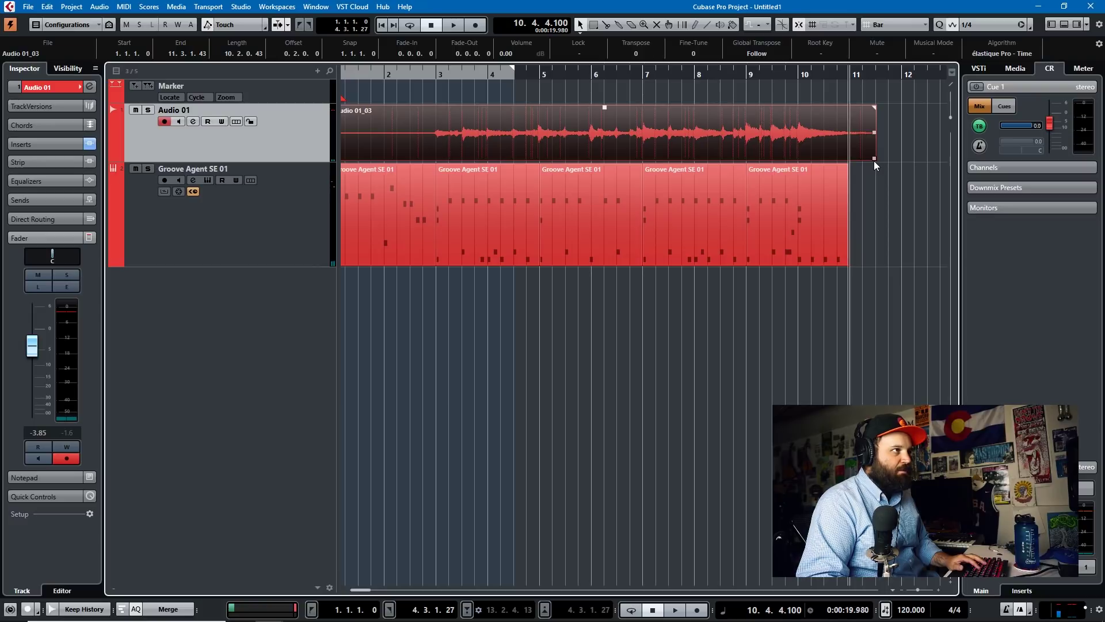
{"action": "left_click_drag", "start_coordinate": [874, 162], "coordinate": [849, 164]}
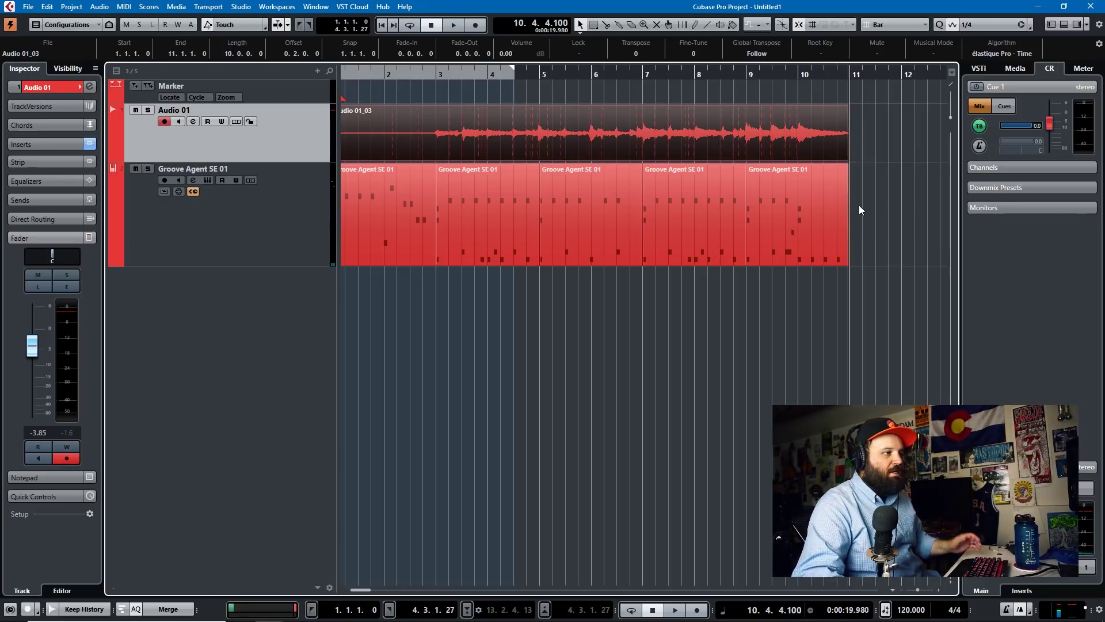
{"action": "left_click", "coordinate": [894, 379]}
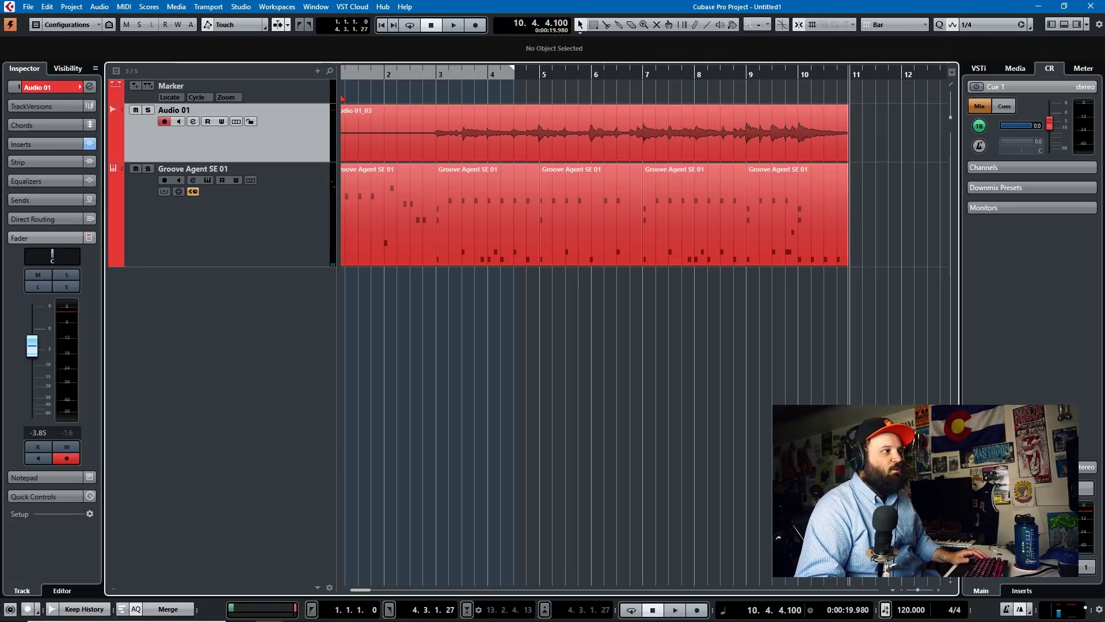
{"action": "left_click_drag", "start_coordinate": [895, 414], "coordinate": [619, 444]}
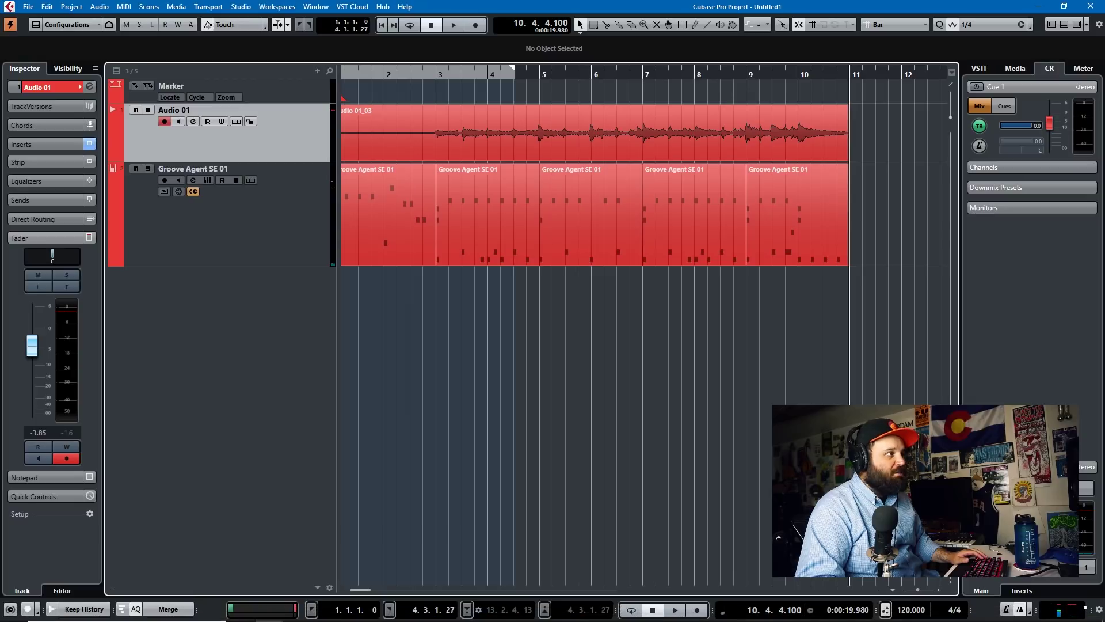
{"action": "double_click", "coordinate": [901, 610]}
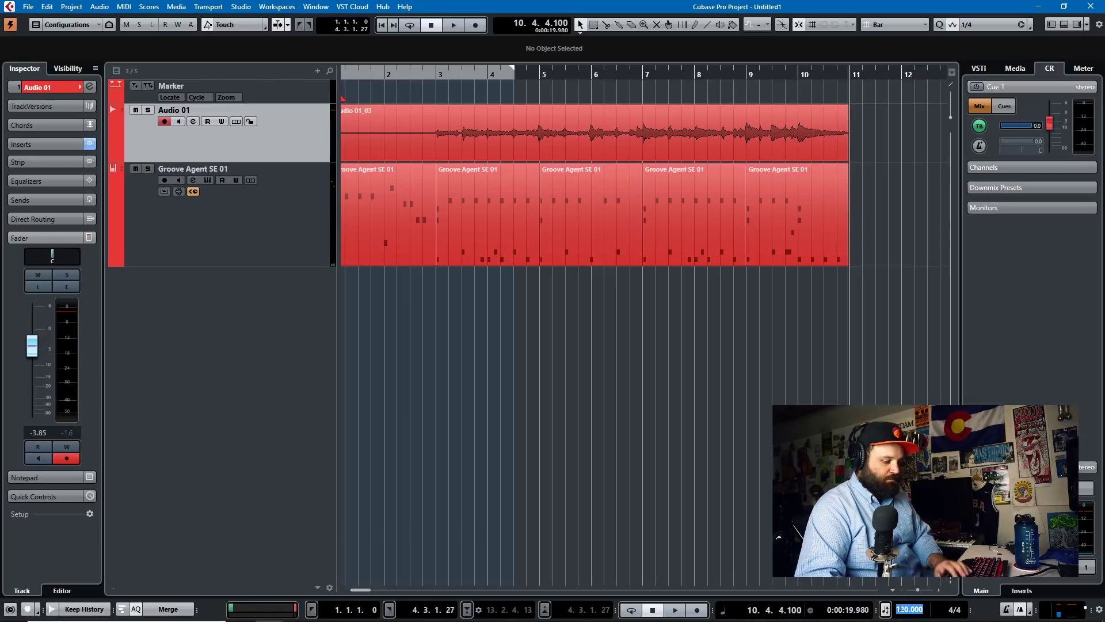
{"action": "type", "text": "140"}
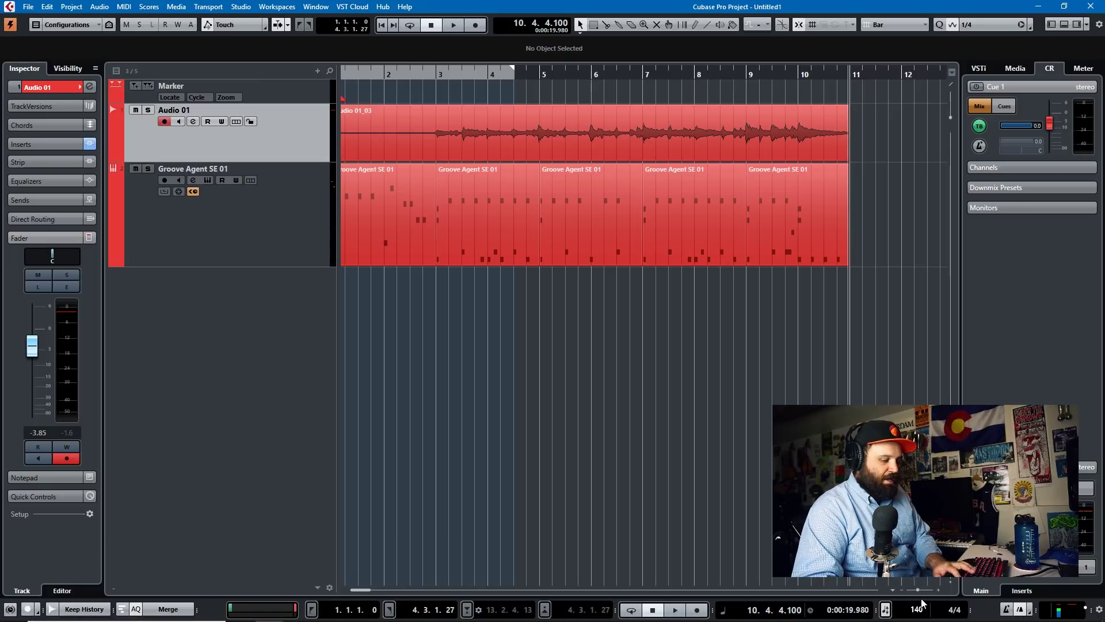
{"action": "key", "text": "Return"}
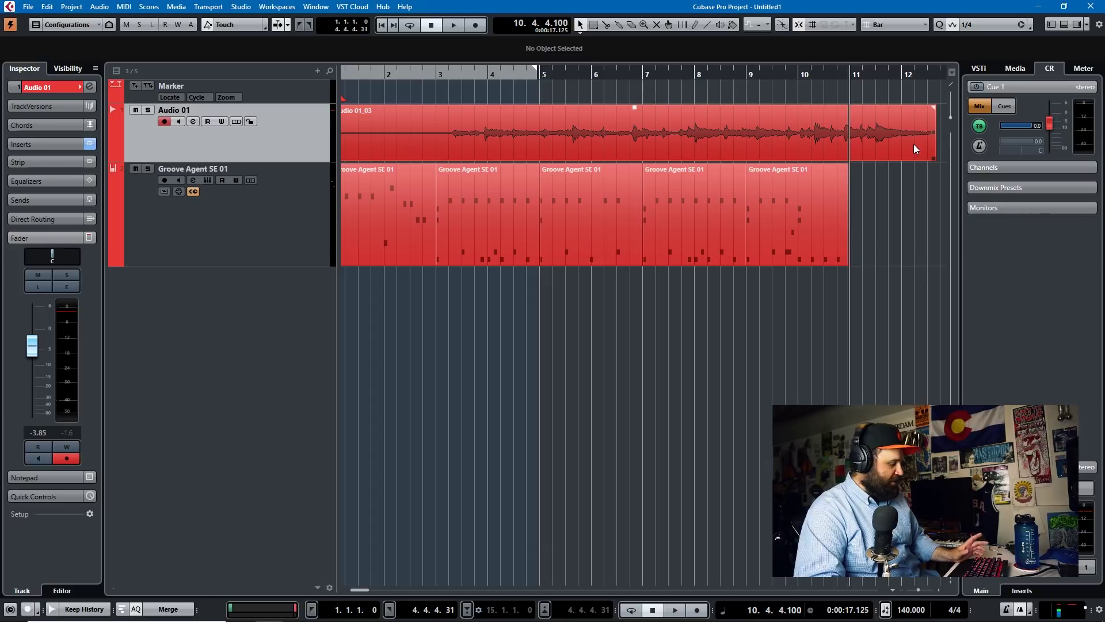
{"action": "key", "text": "Home"}
{"action": "key", "text": "space"}
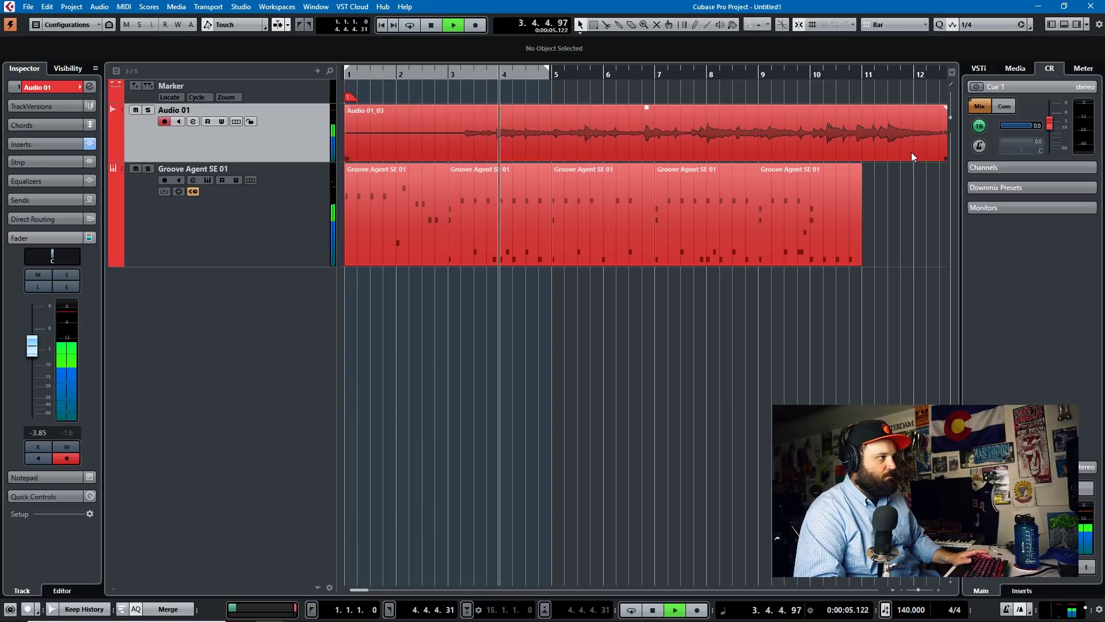
{"action": "key", "text": "space"}
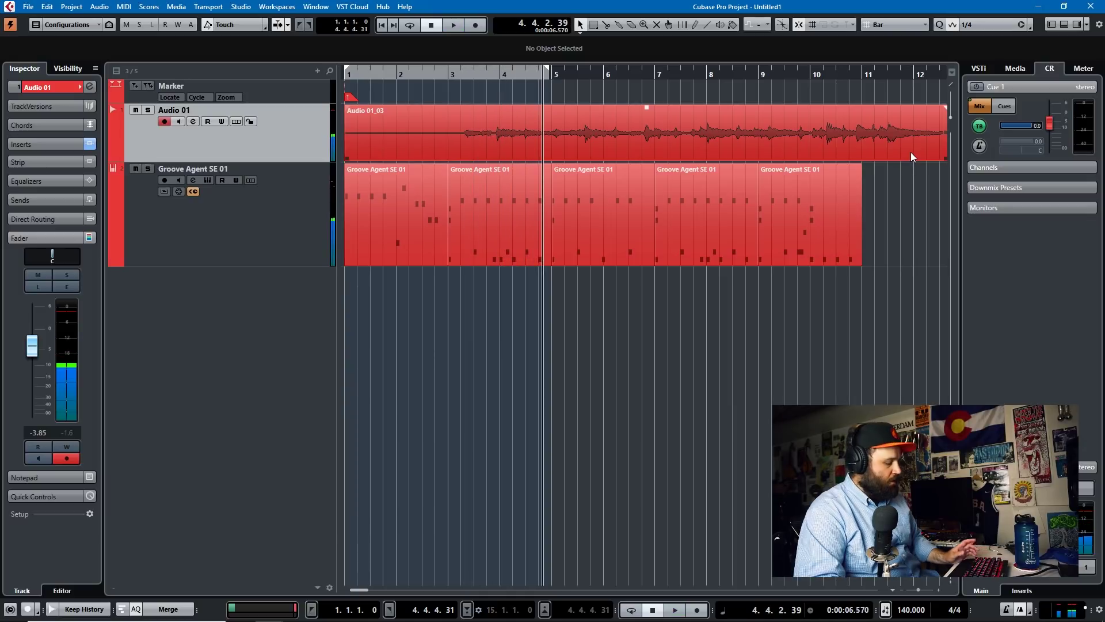
{"action": "key", "text": "ctrl+z"}
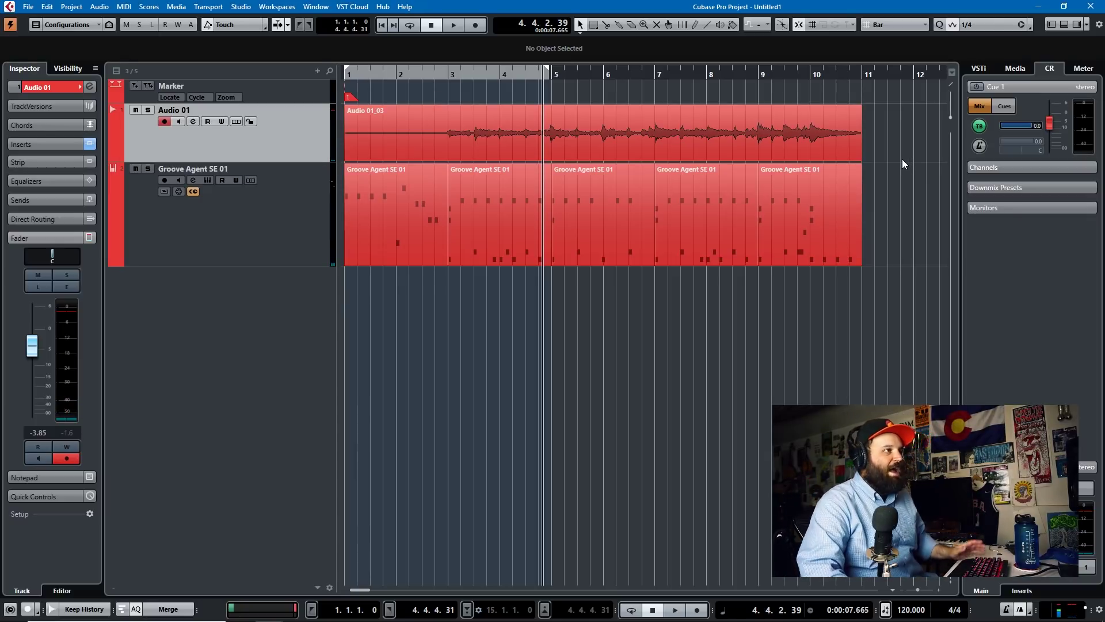
- Select the Audio 01_03 event and show the Info Line from the window layout settings
{"action": "left_click", "coordinate": [836, 141]}
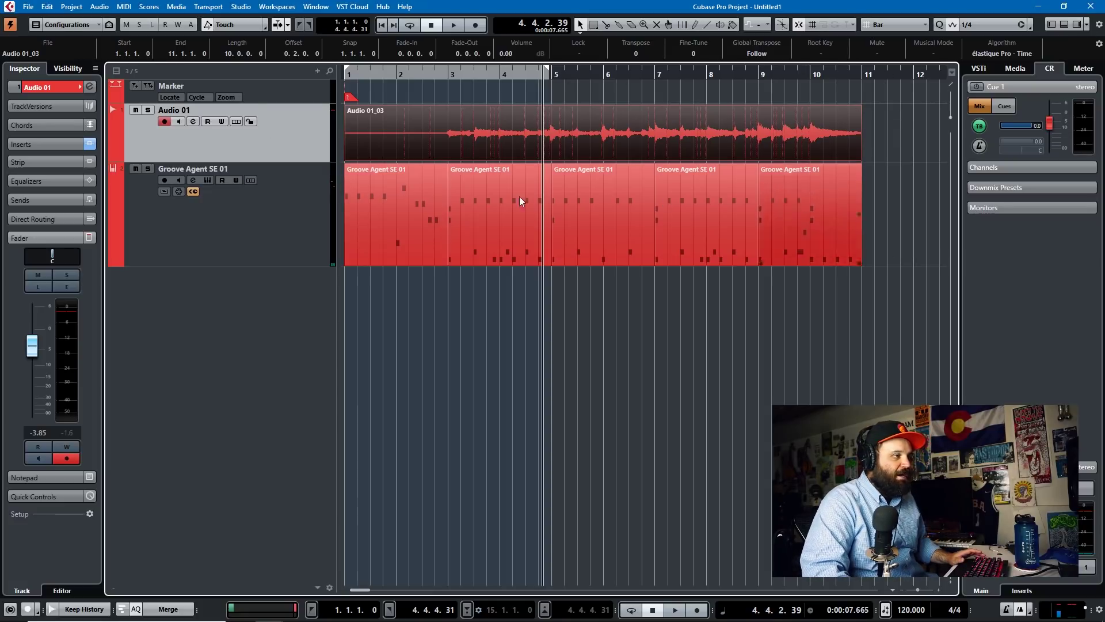
{"action": "left_click", "coordinate": [1087, 26]}
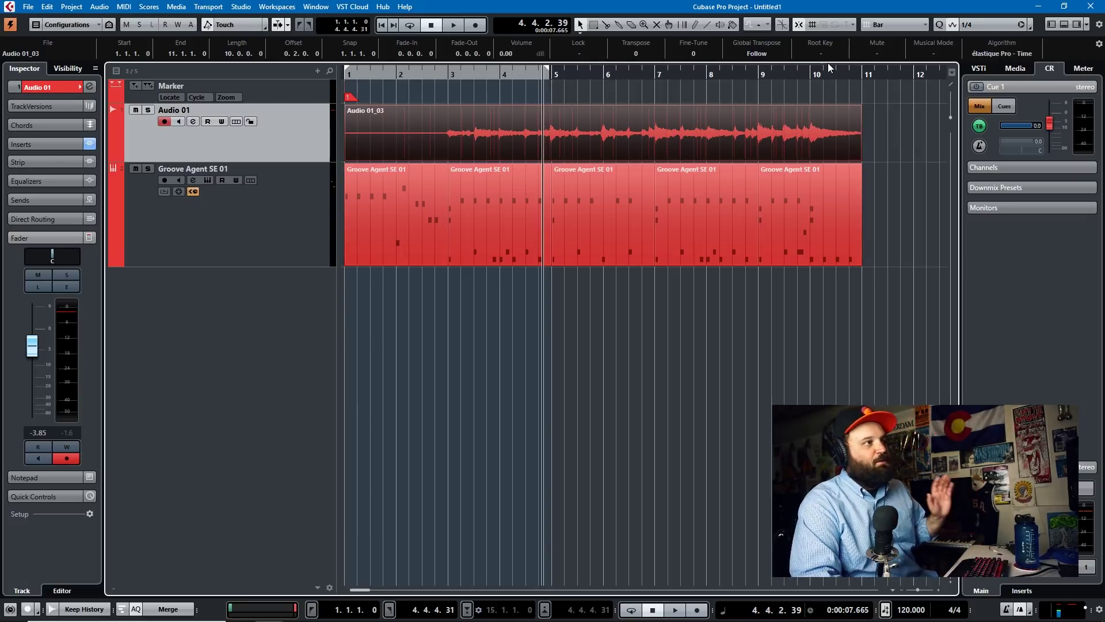
- Enable Musical Mode on Audio 01_03, move it to bar 1, and set the tempo to 140 BPM
{"action": "left_click", "coordinate": [935, 54]}
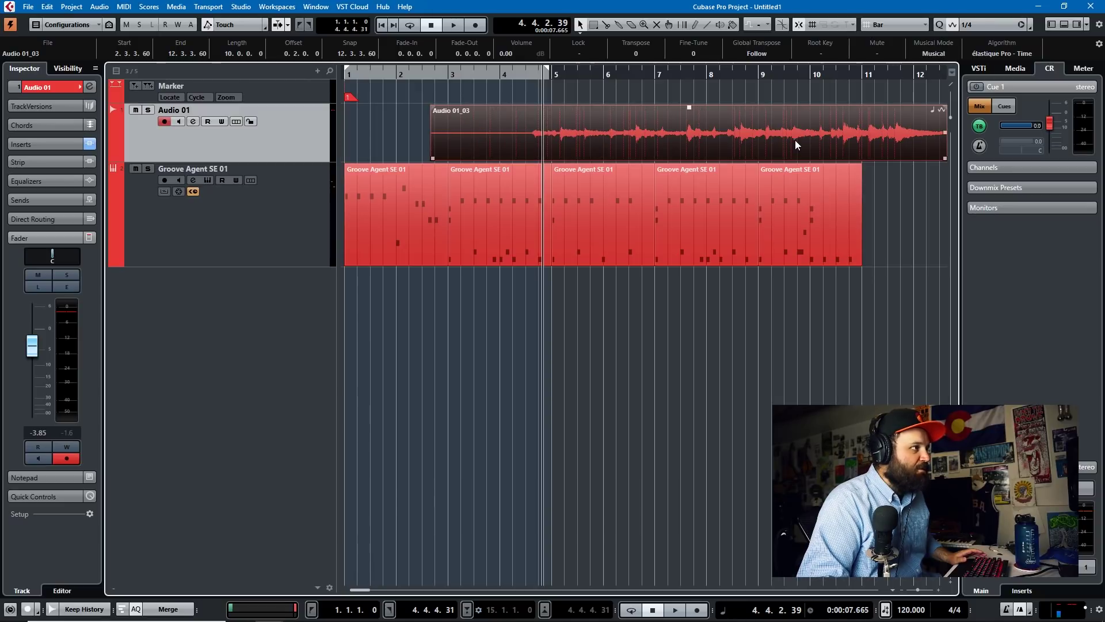
{"action": "left_click_drag", "start_coordinate": [796, 139], "coordinate": [703, 137]}
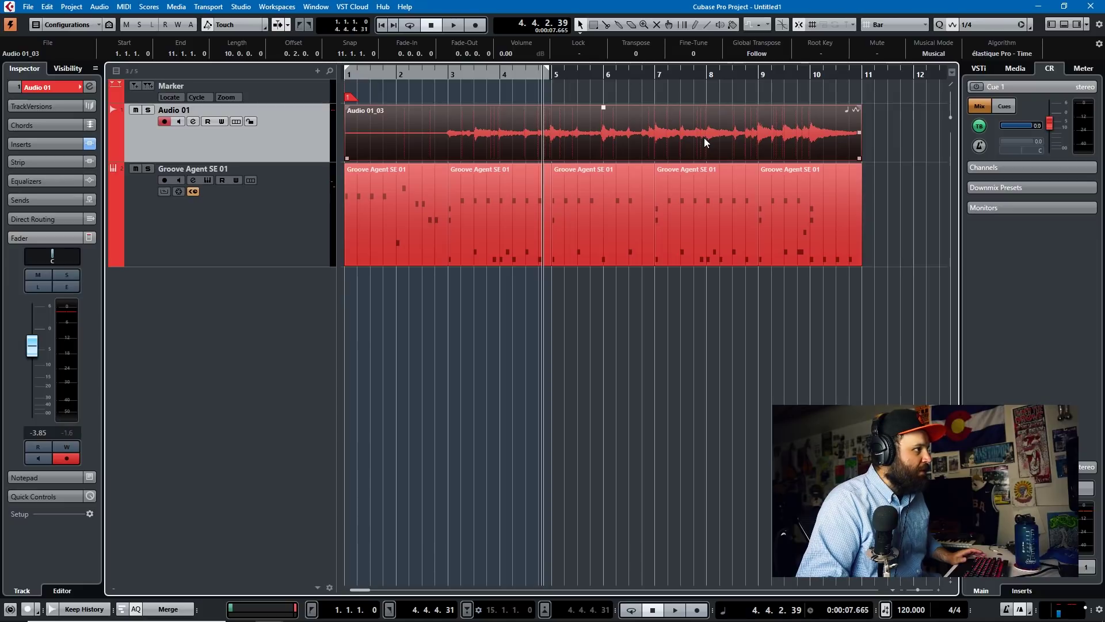
{"action": "left_click", "coordinate": [786, 193]}
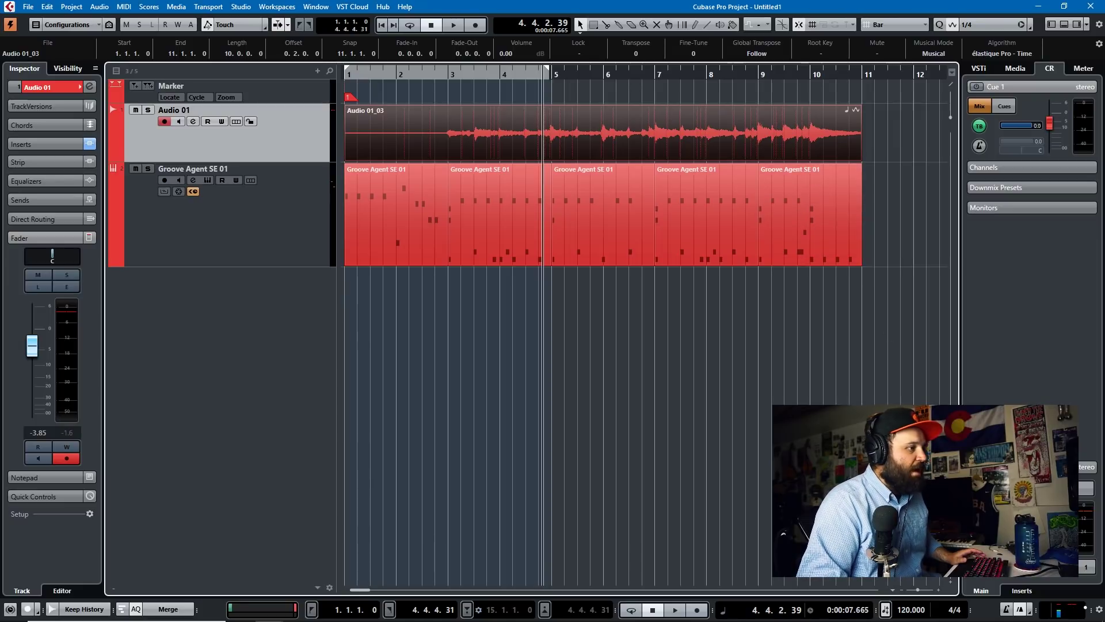
{"action": "double_click", "coordinate": [907, 609]}
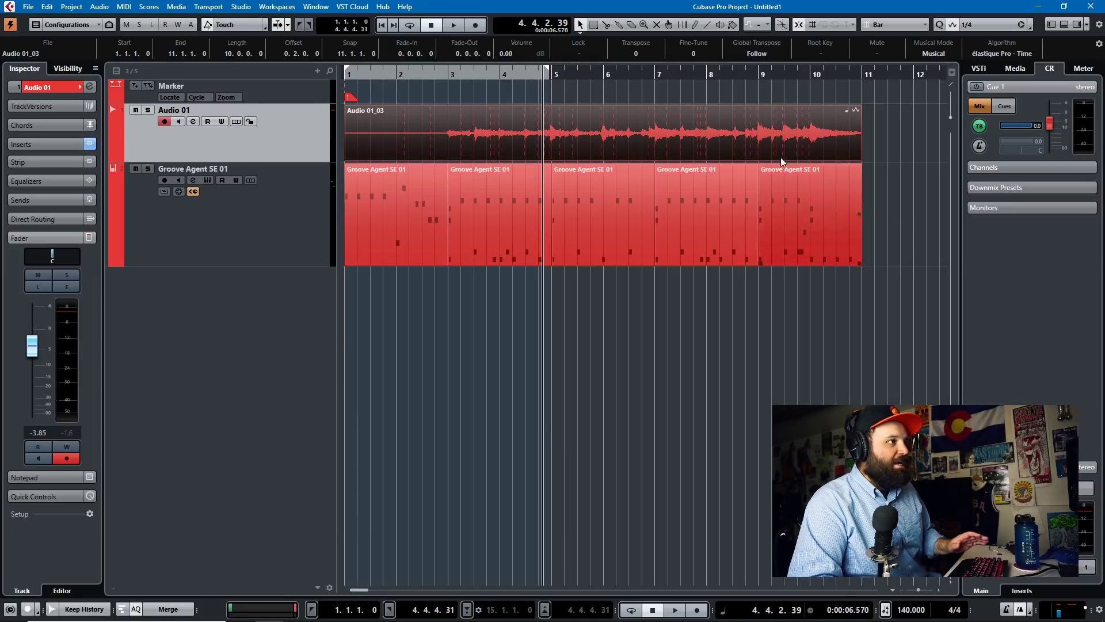
{"action": "key", "text": "KP_Decimal"}
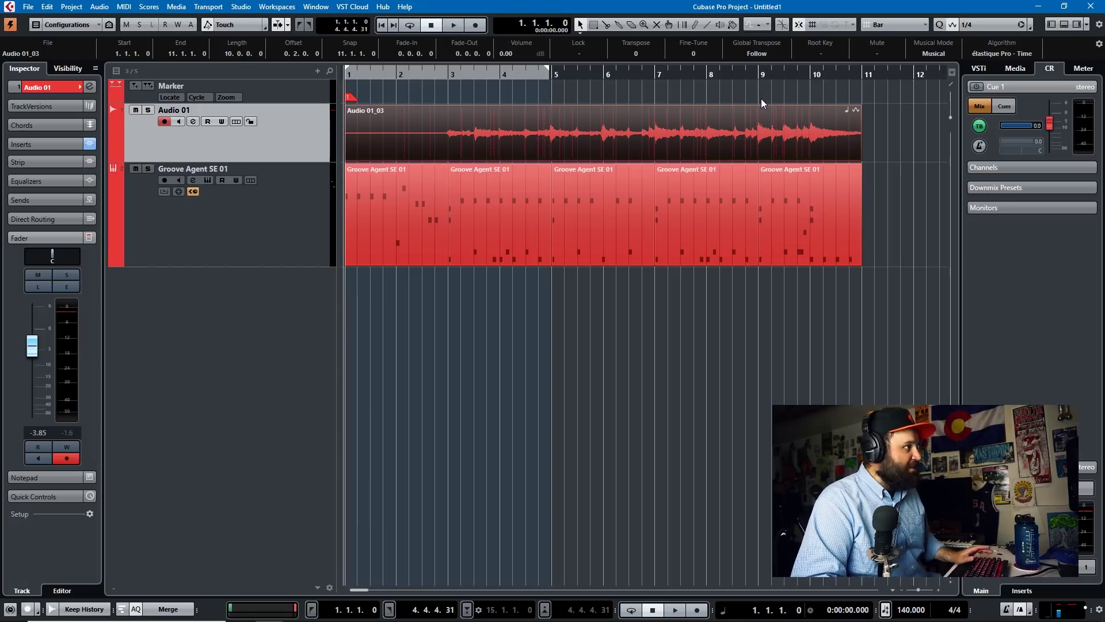
- Select the guitar and Groove Agent events, audition them at 140 BPM, then open MediaBay
{"action": "left_click_drag", "start_coordinate": [887, 338], "coordinate": [434, 223]}
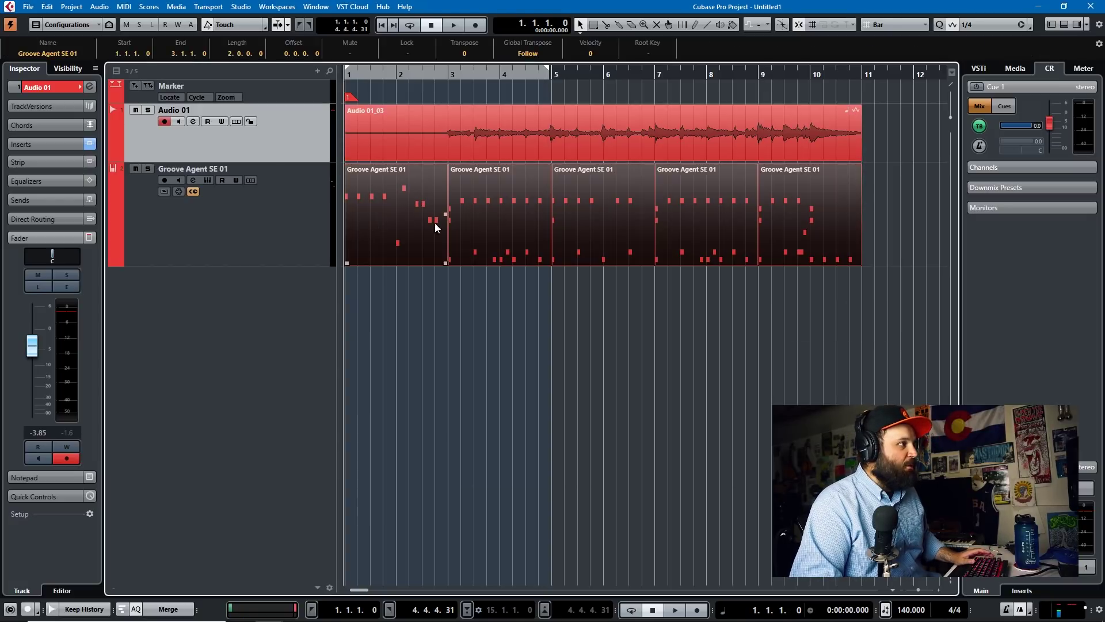
{"action": "left_click", "coordinate": [774, 139]}
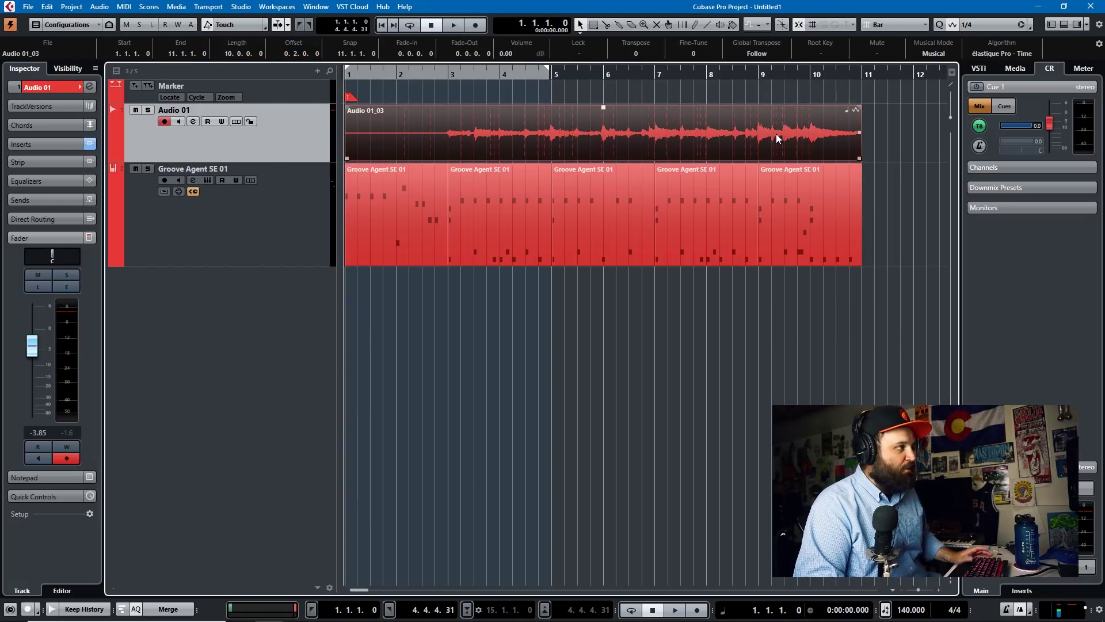
{"action": "key", "text": "space"}
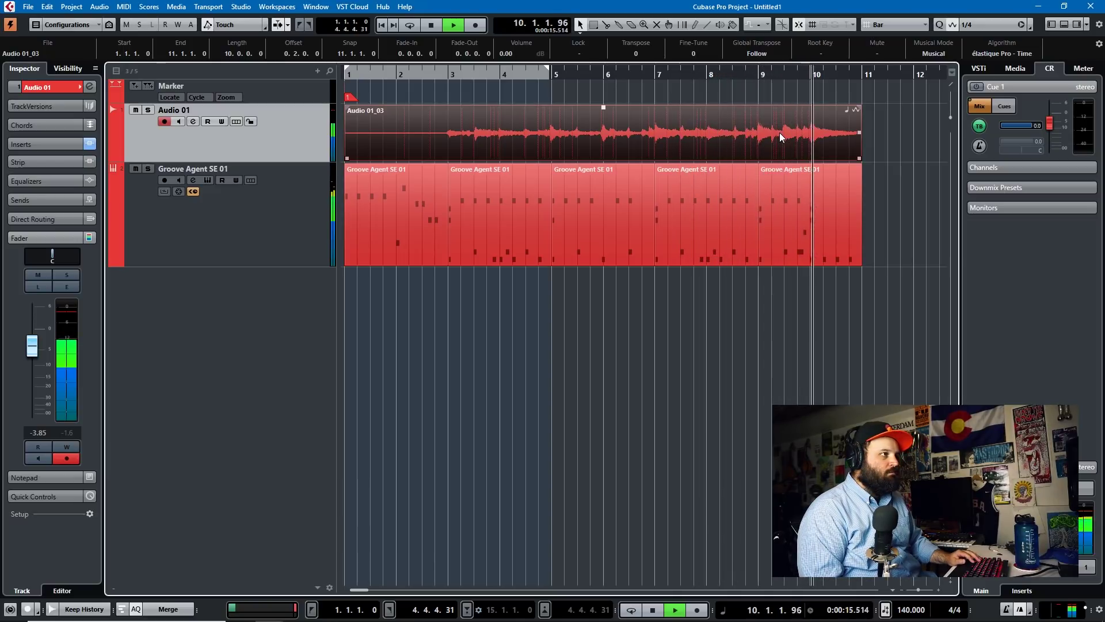
{"action": "key", "text": "space"}
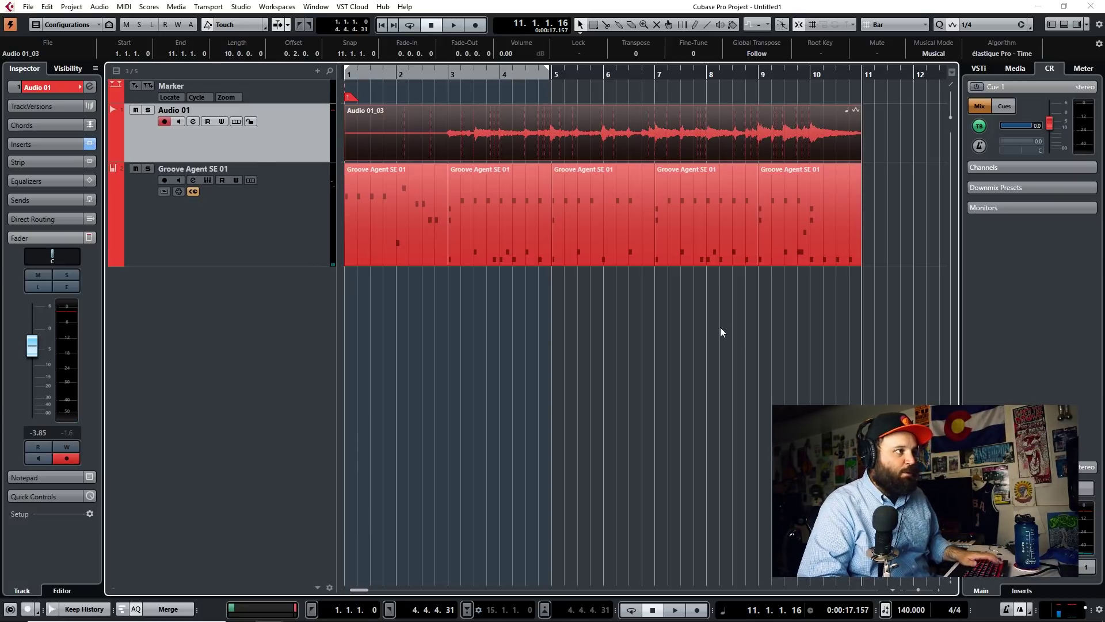
{"action": "key", "text": "F5"}
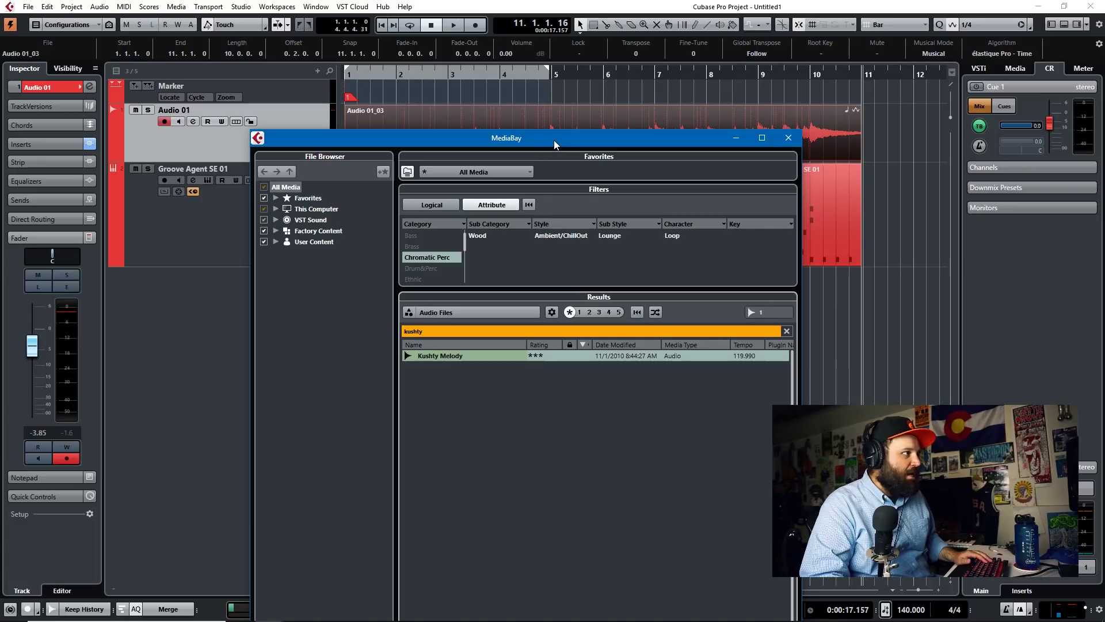
- Reset the MediaBay attribute filters to Drum&Perc loops and clear the 'kushty' search
{"action": "left_click_drag", "start_coordinate": [567, 138], "coordinate": [822, 150]}
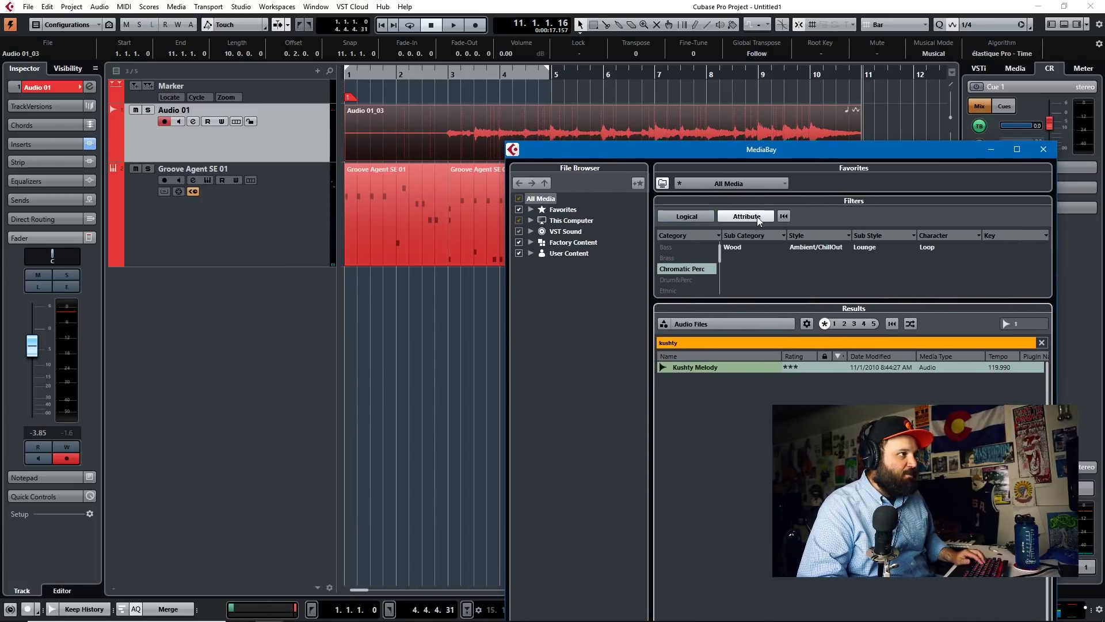
{"action": "left_click", "coordinate": [784, 217]}
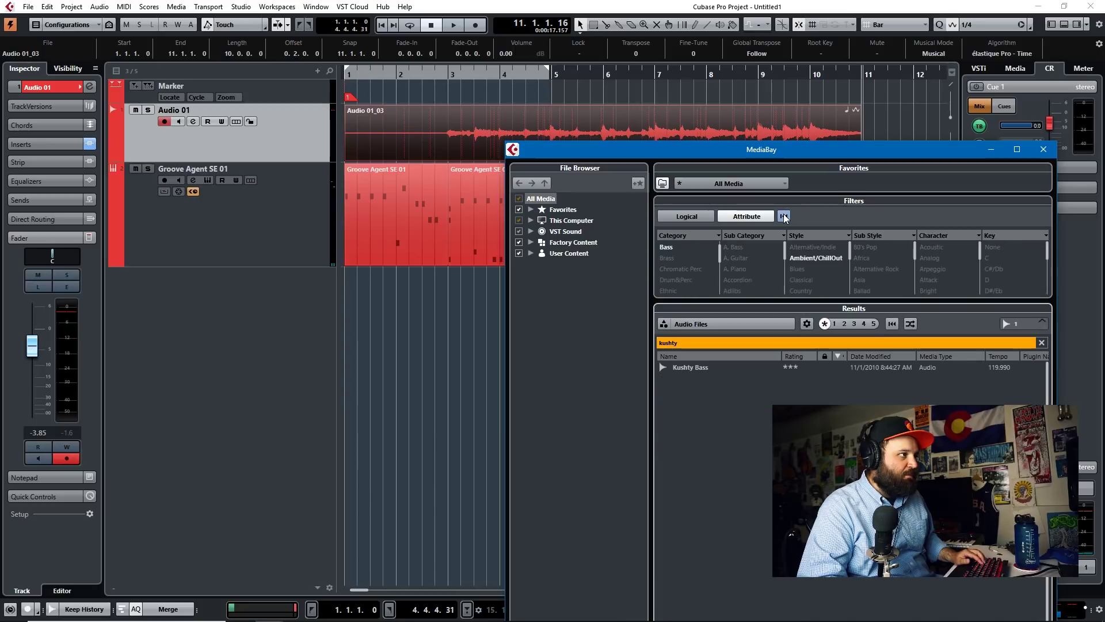
{"action": "left_click", "coordinate": [679, 268]}
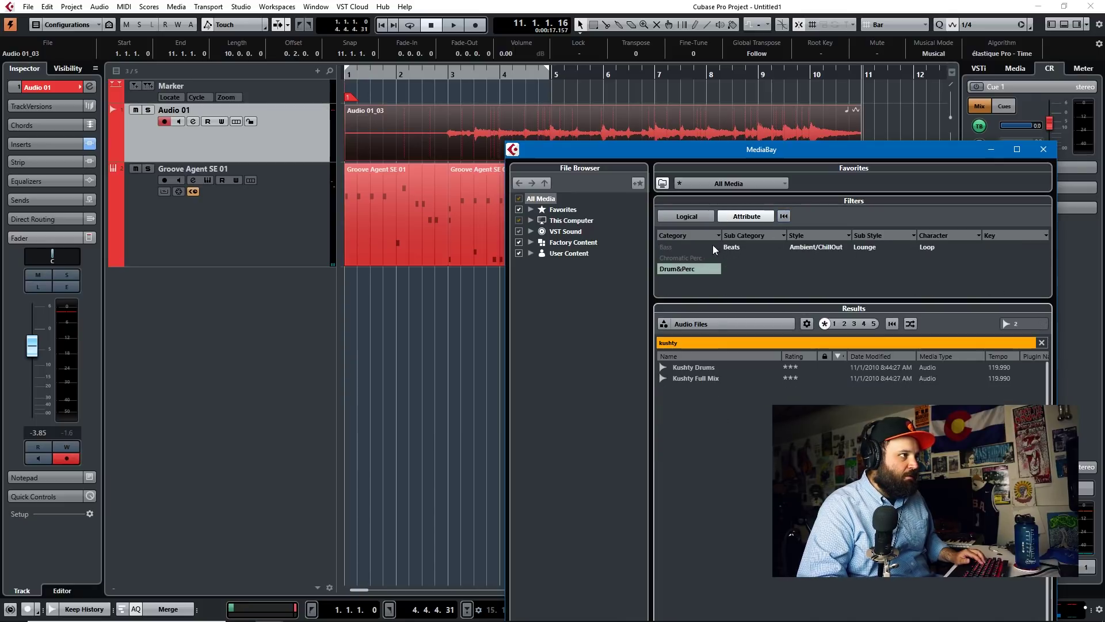
{"action": "left_click", "coordinate": [695, 219]}
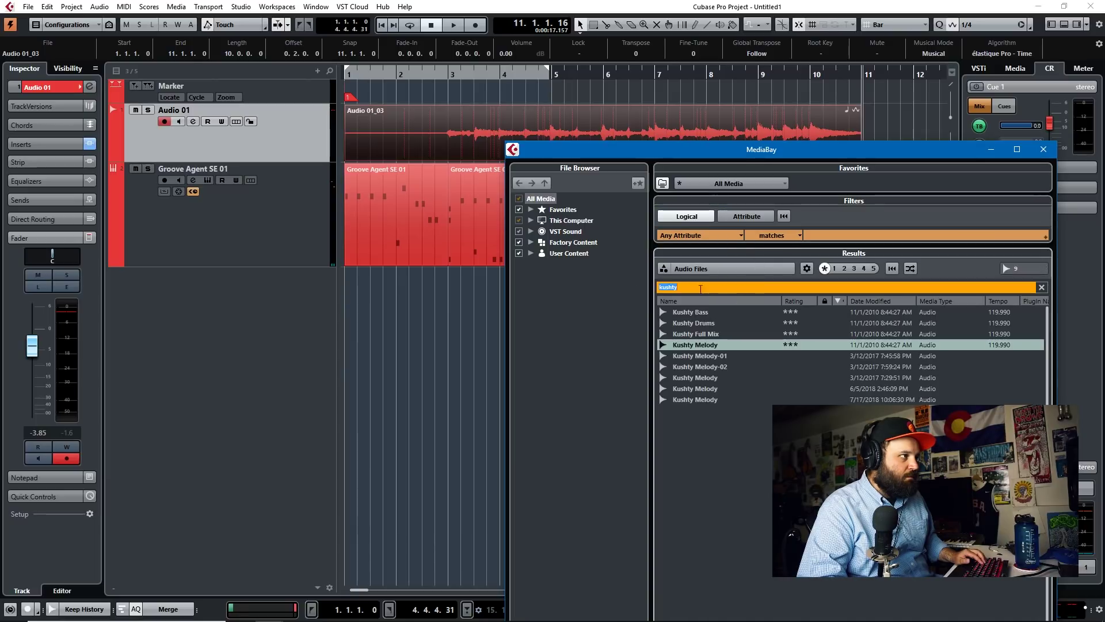
{"action": "key", "text": "BackSpace"}
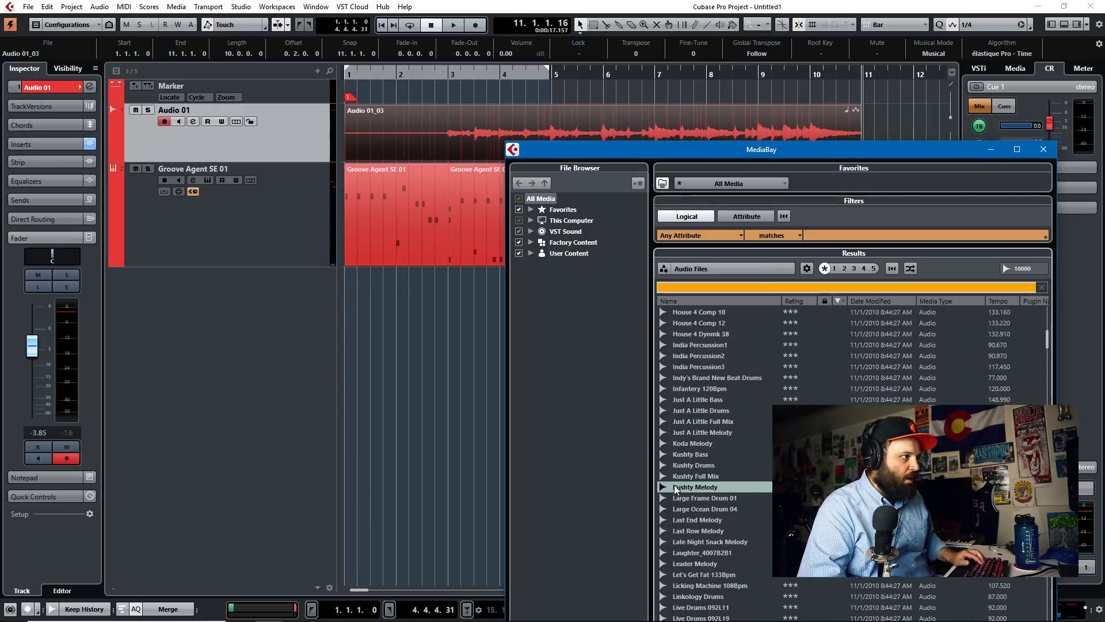
- Place the Just A Little Drums loop on a new audio track at bar 3
{"action": "left_click", "coordinate": [684, 410]}
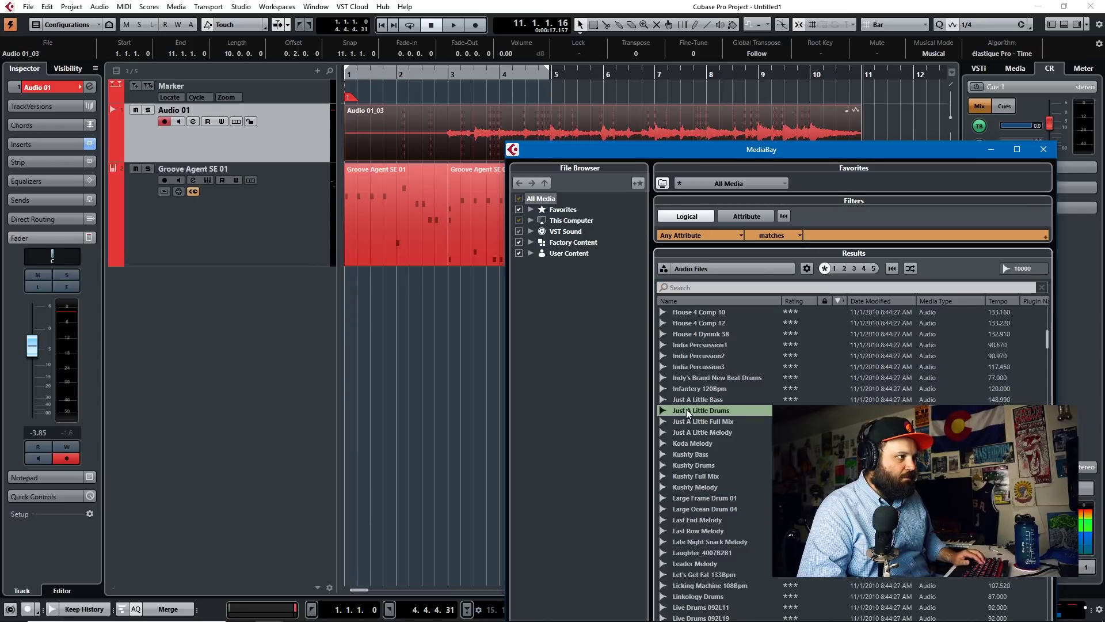
{"action": "left_click_drag", "start_coordinate": [705, 156], "coordinate": [798, 181]}
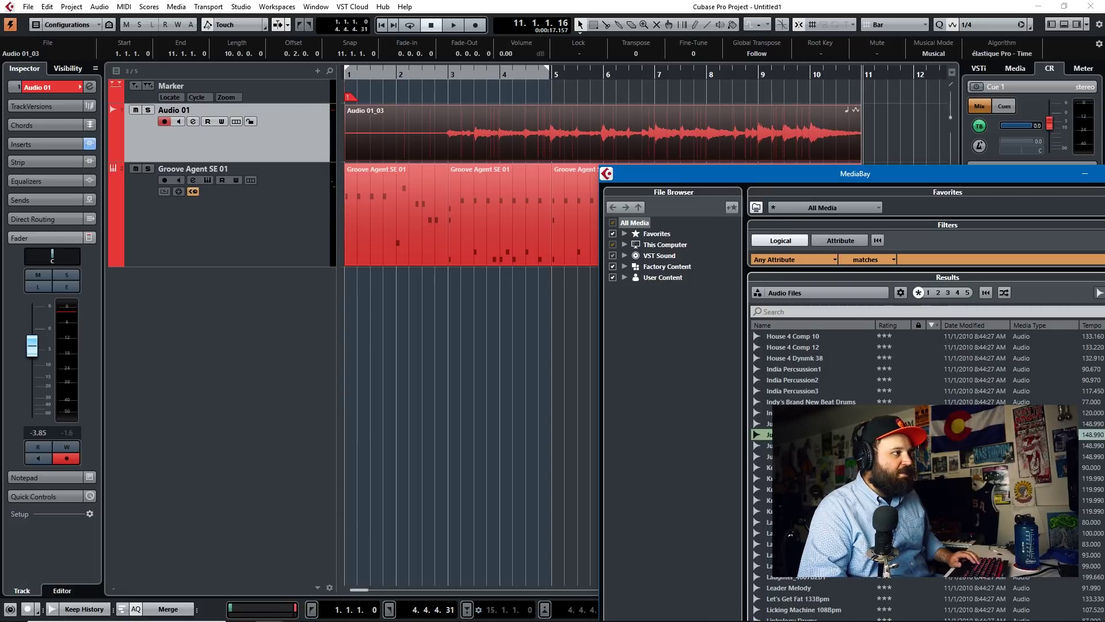
{"action": "left_click_drag", "start_coordinate": [403, 248], "coordinate": [461, 289]}
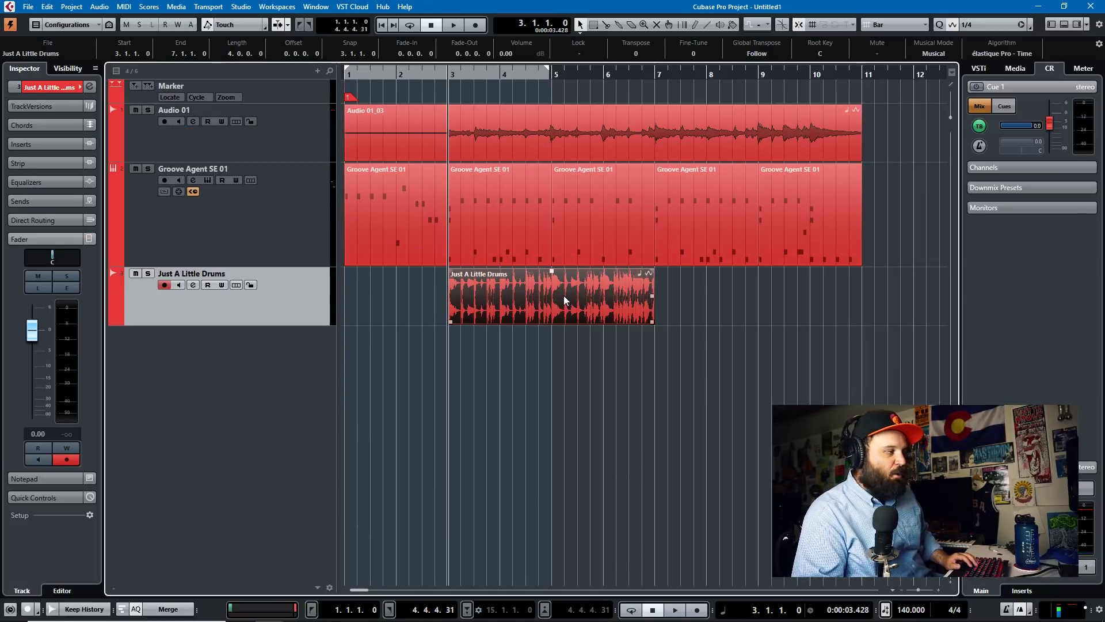
- Audition the Just A Little Drums loop against the other parts, then delete its event
{"action": "key", "text": "space"}
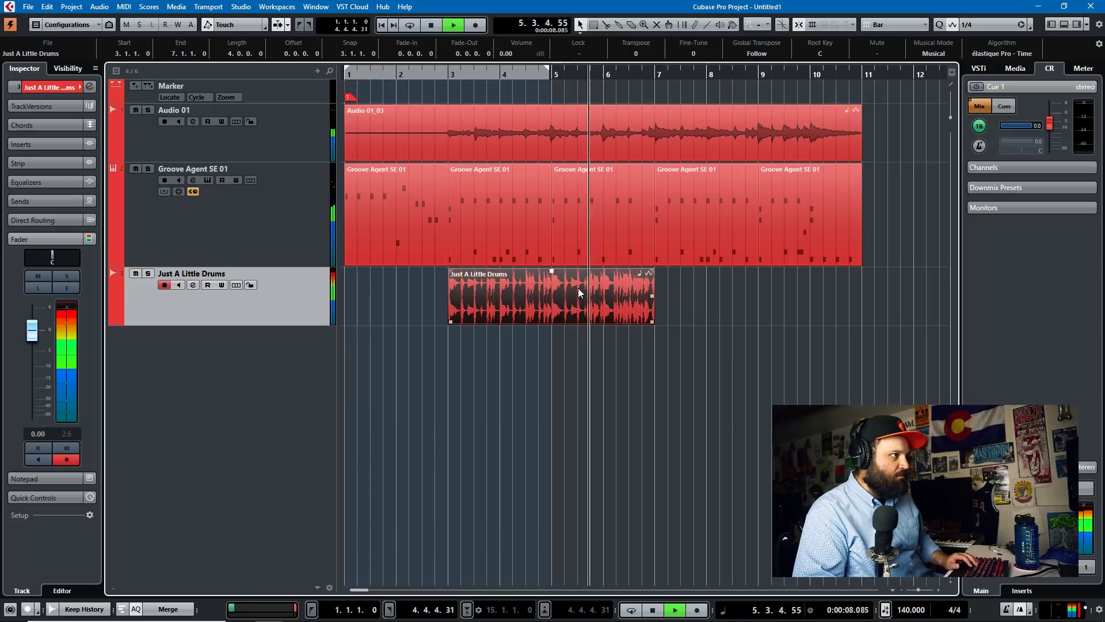
{"action": "key", "text": "space"}
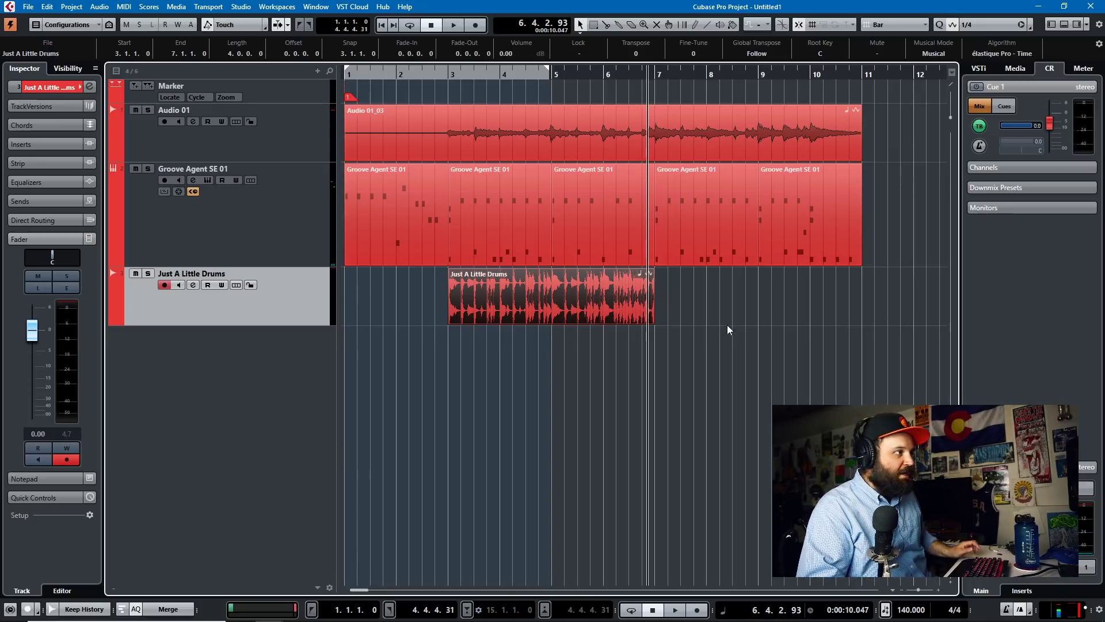
{"action": "left_click", "coordinate": [679, 115]}
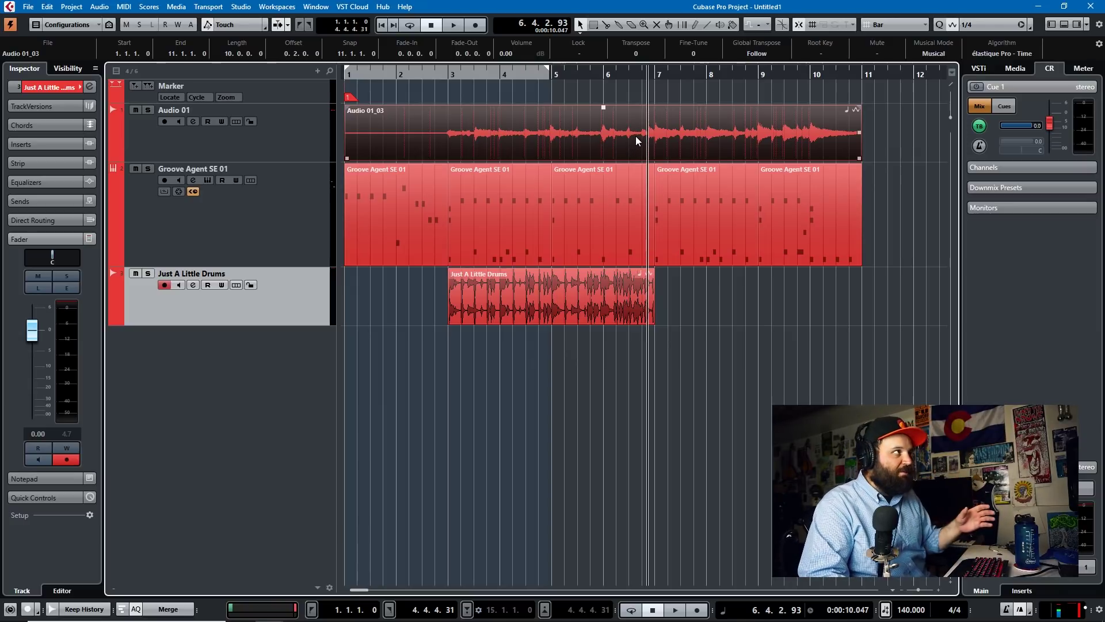
{"action": "left_click", "coordinate": [551, 278]}
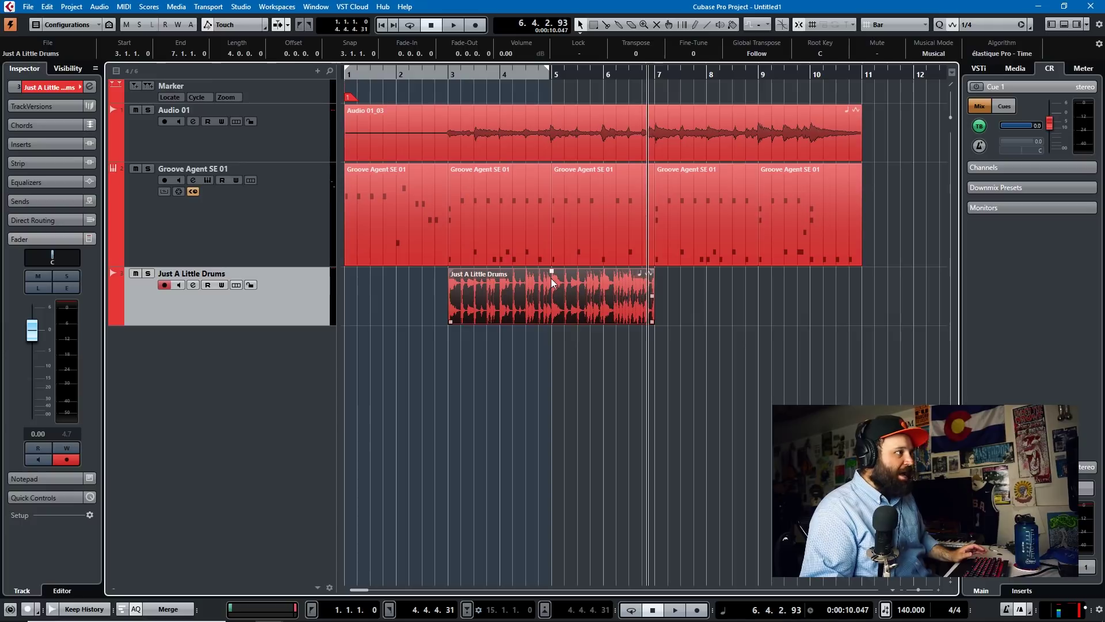
{"action": "key", "text": "Delete"}
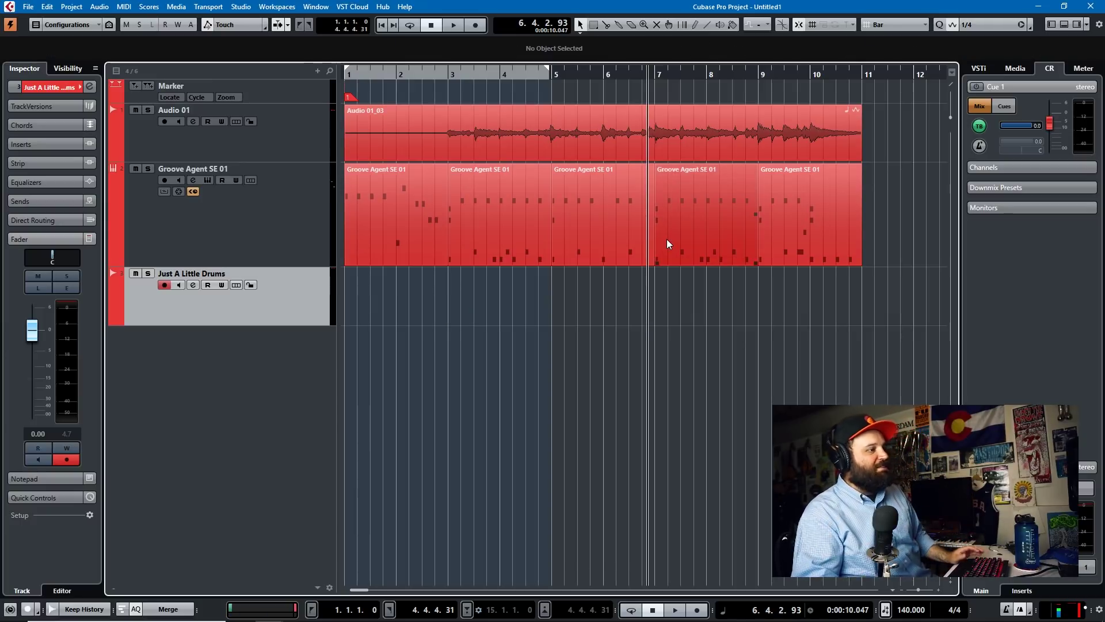
- Set the project tempo to 120 BPM
{"action": "double_click", "coordinate": [909, 609]}
{"action": "type", "text": "120"}
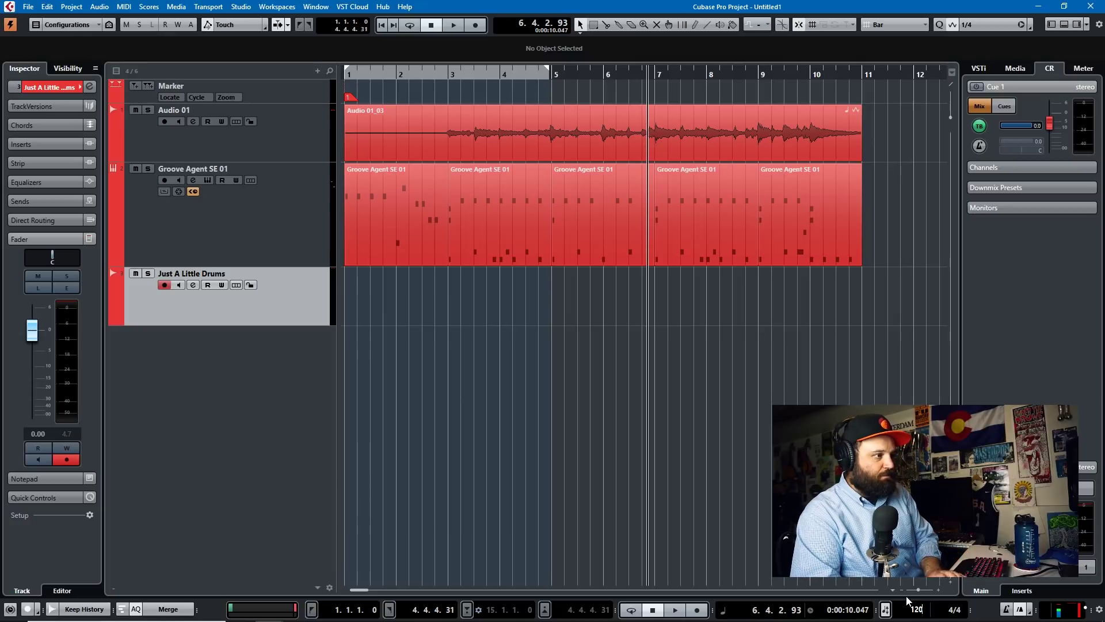
{"action": "key", "text": "Return"}
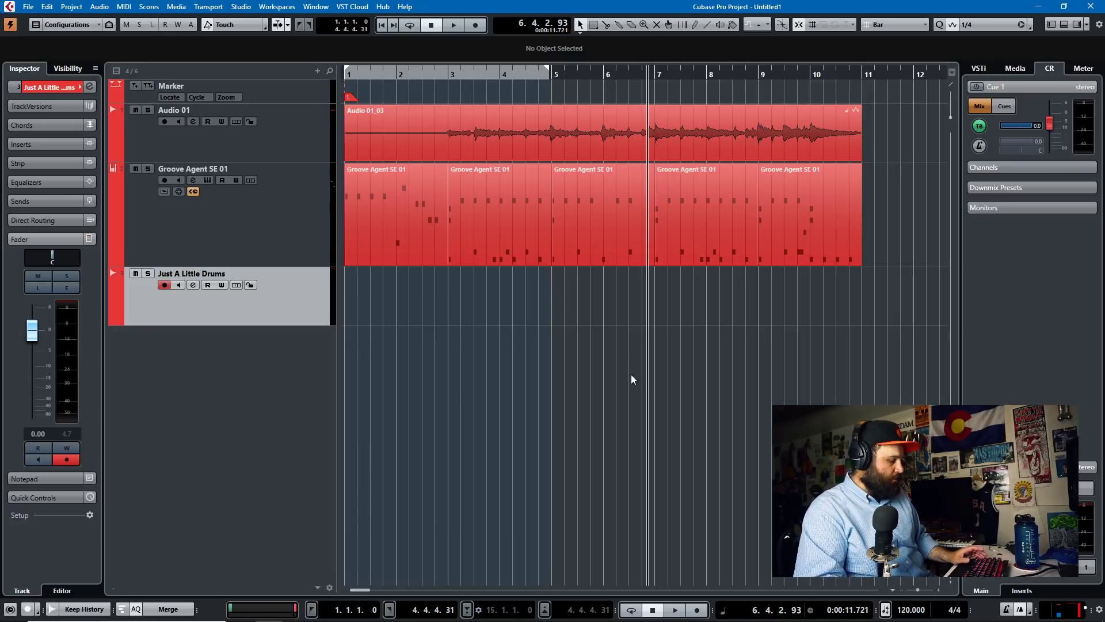
- Play the parts back from bar 2 at 120 BPM, then begin editing the tempo again
{"action": "left_click", "coordinate": [411, 74]}
{"action": "key", "text": "space"}
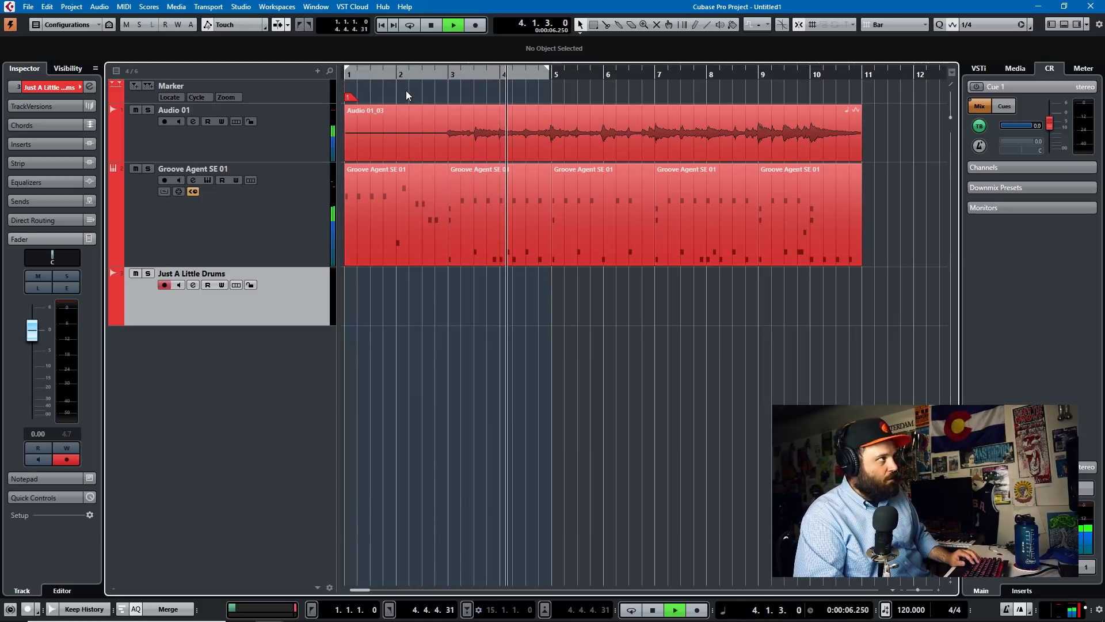
{"action": "key", "text": "space"}
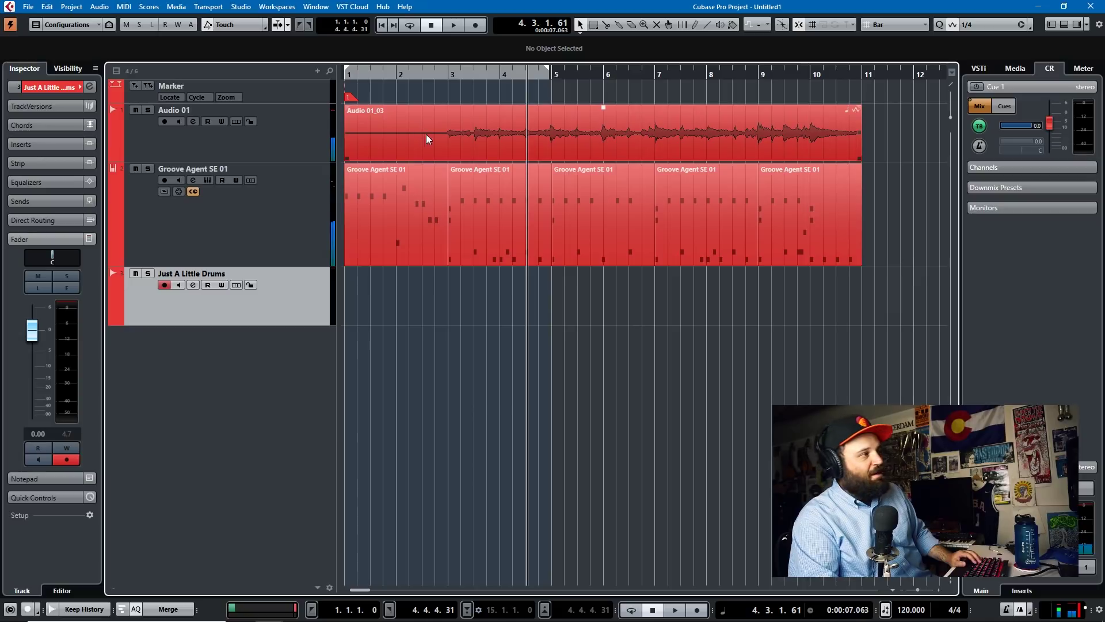
{"action": "left_click", "coordinate": [392, 74]}
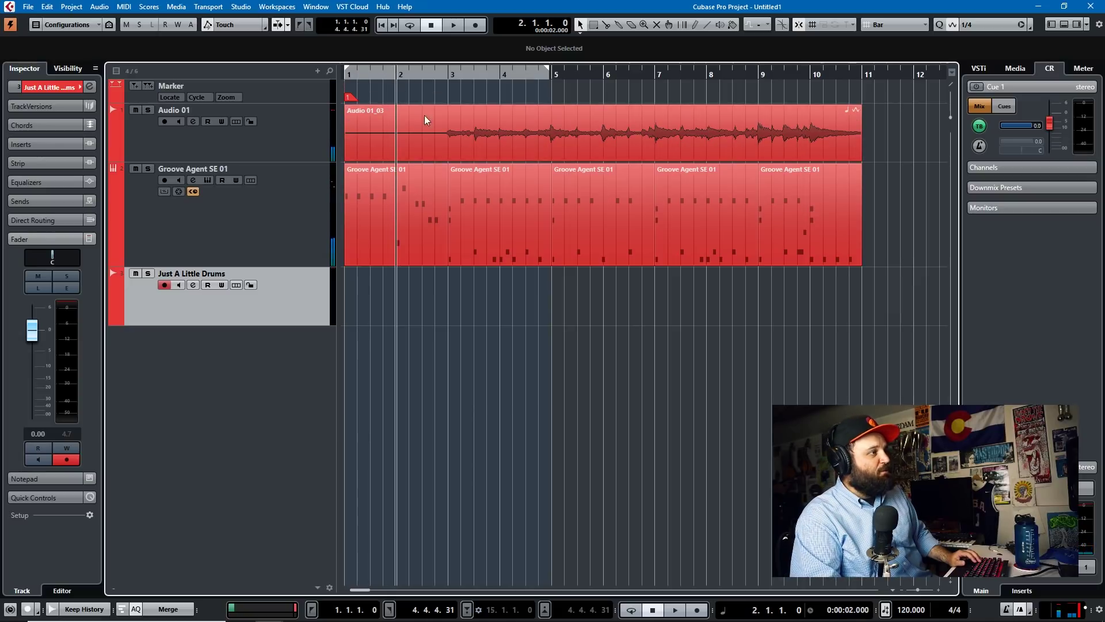
{"action": "left_click", "coordinate": [904, 609]}
- Set the tempo to 130 BPM and play from bar 2 to hear guitar and drums follow
{"action": "type", "text": "130"}
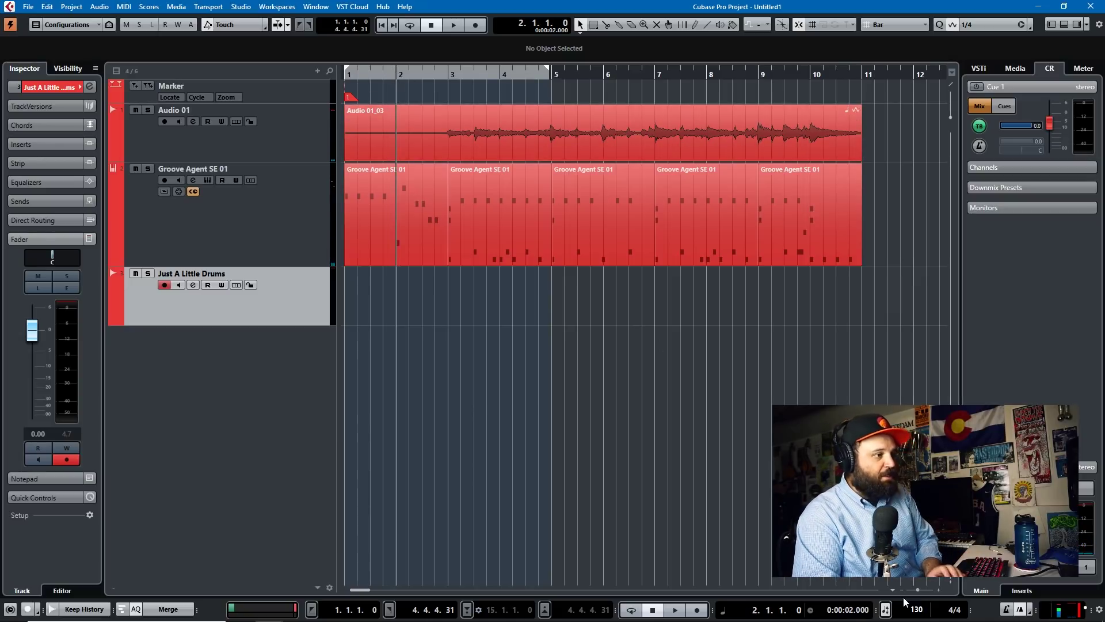
{"action": "key", "text": "Return"}
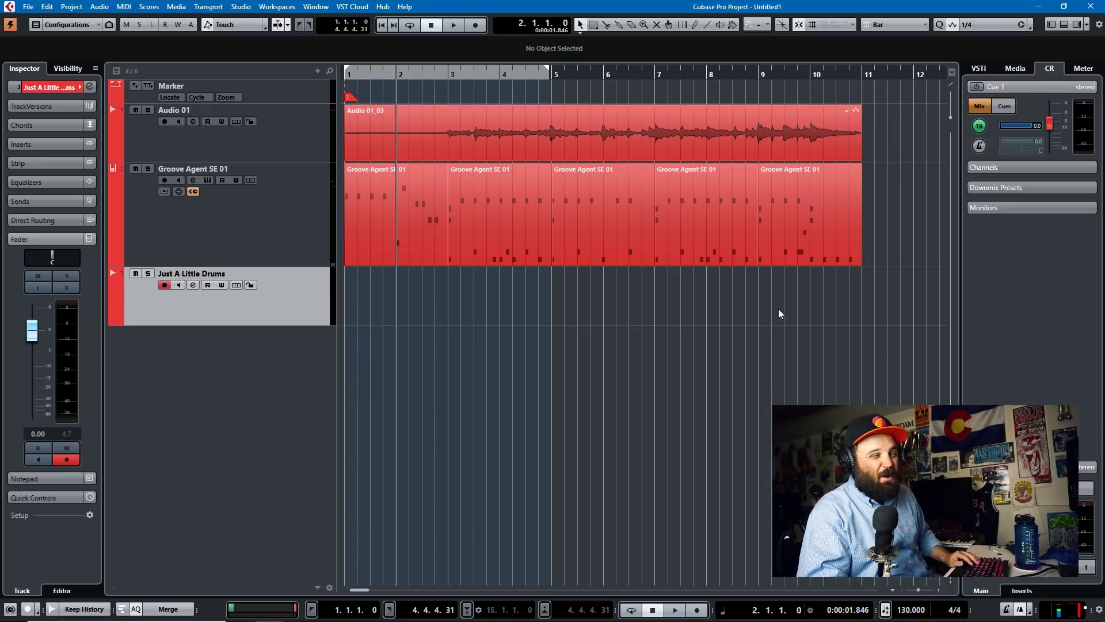
{"action": "key", "text": "space"}
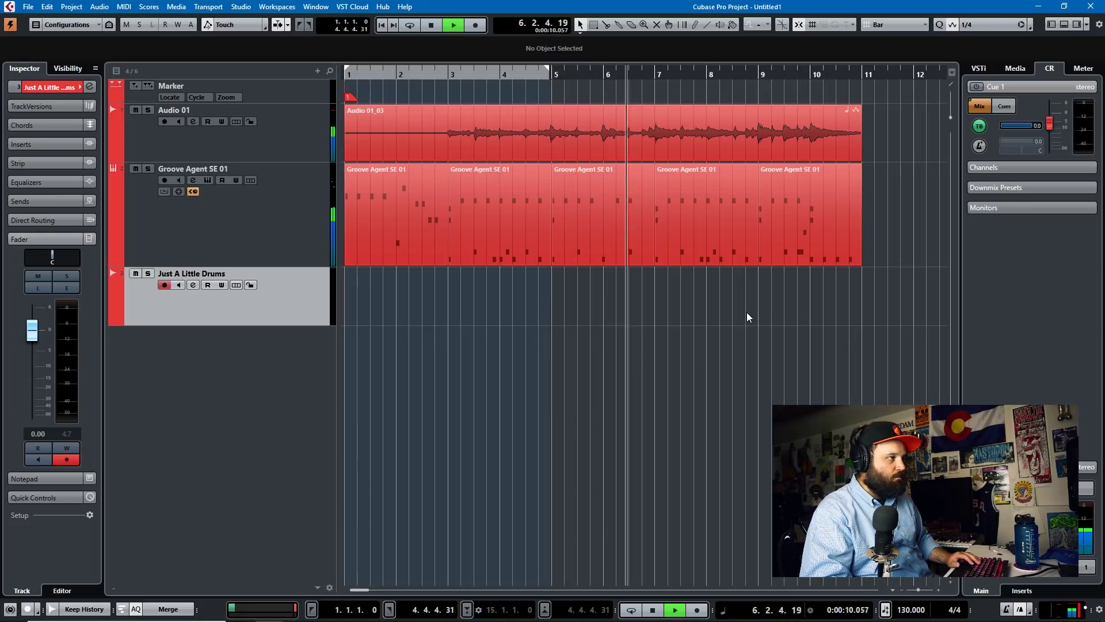
{"action": "key", "text": "space"}
{"action": "left_click", "coordinate": [330, 203]}
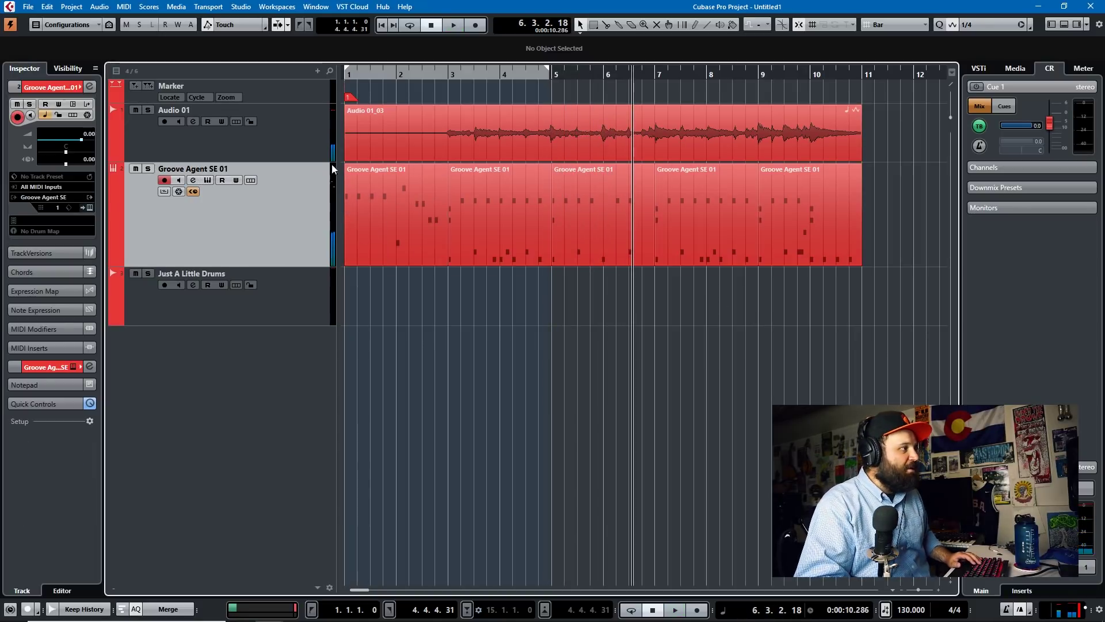
{"action": "left_click", "coordinate": [338, 145]}
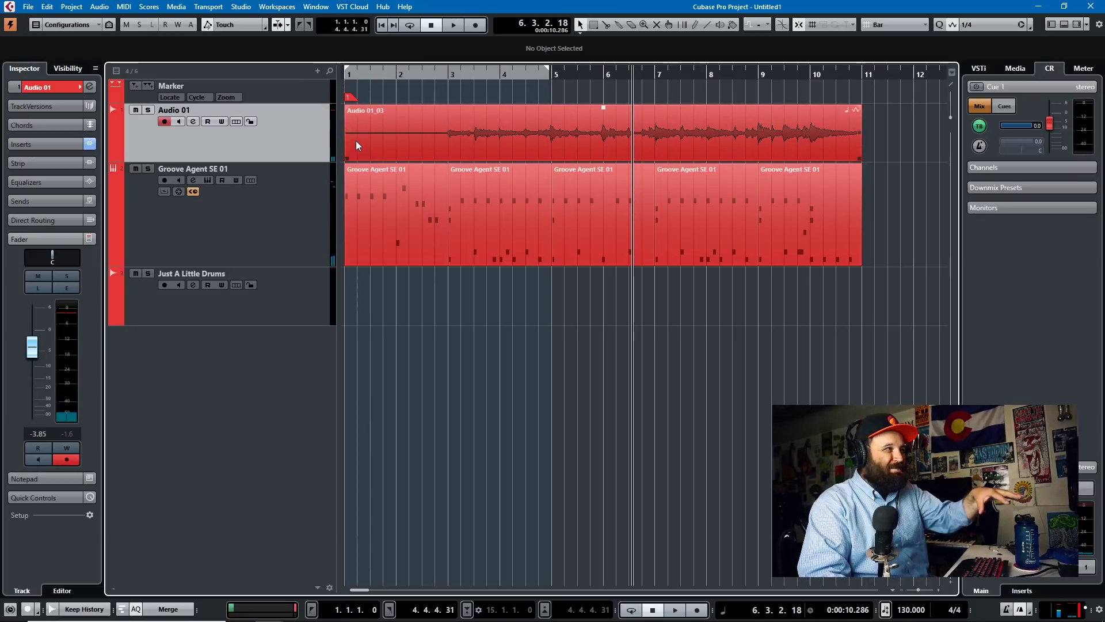